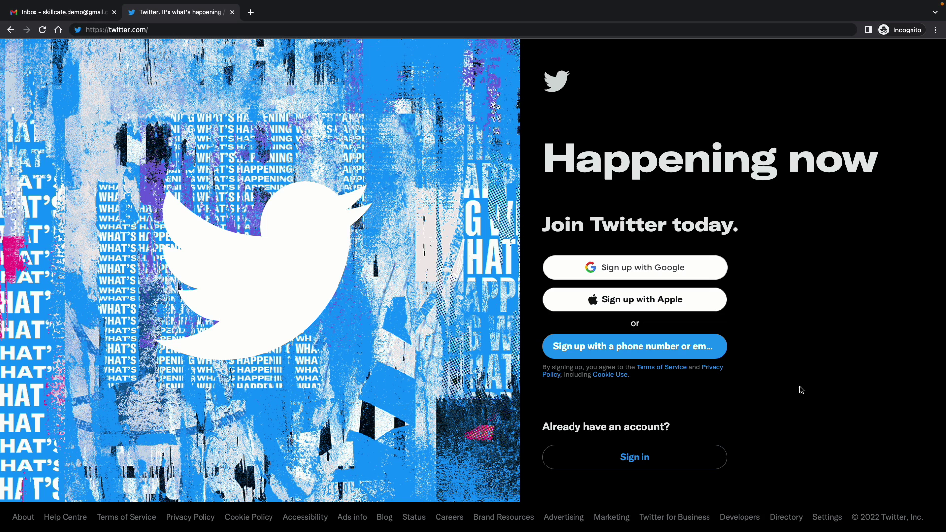
Step: Sign in to Twitter with the Google account chosen in the Google chooser
click(662, 459)
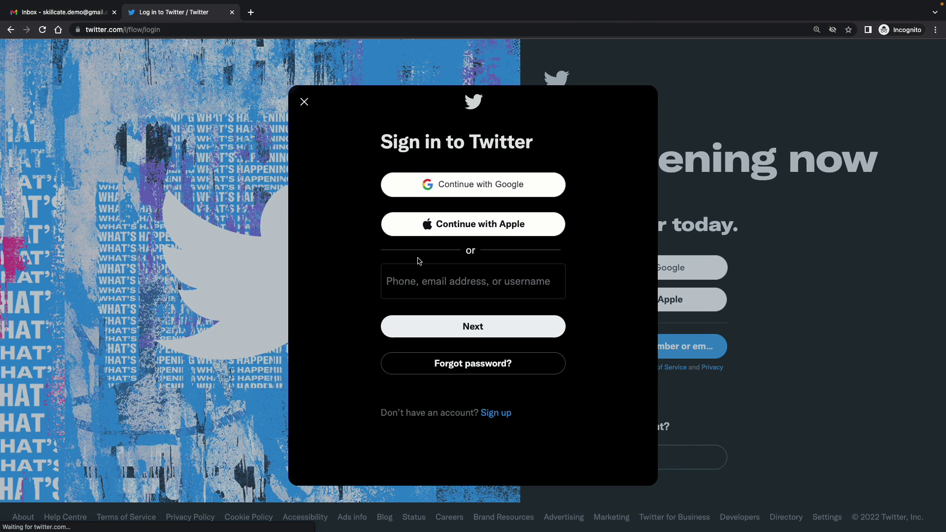
click(469, 196)
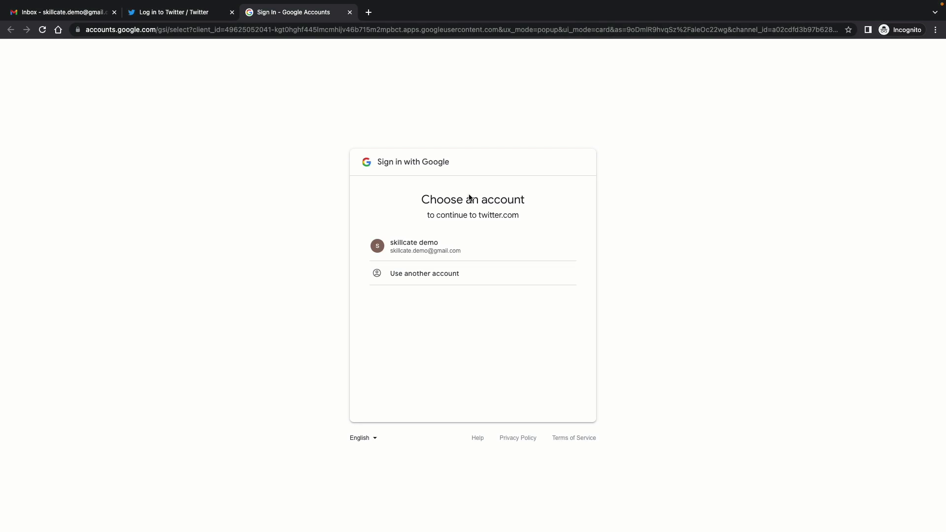
click(469, 243)
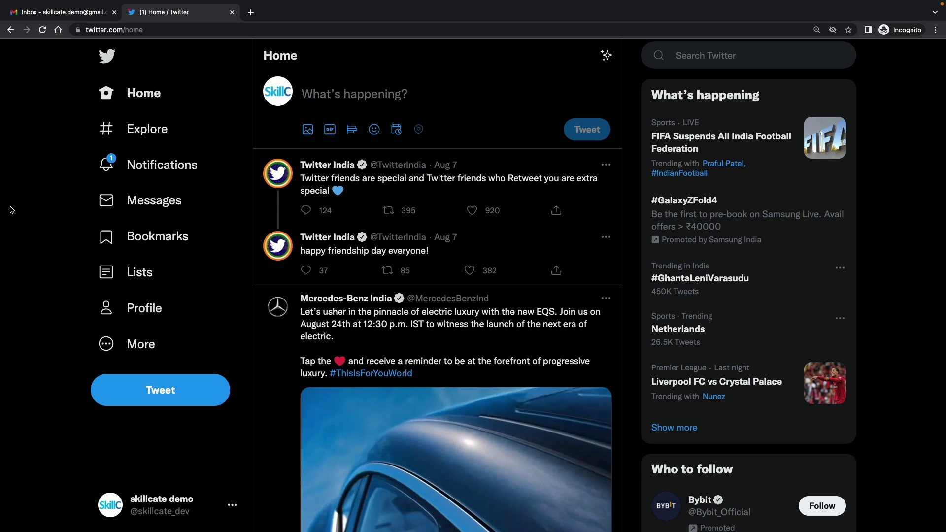
Step: Open Account information under Settings and privacy, re-confirming the account password
click(137, 344)
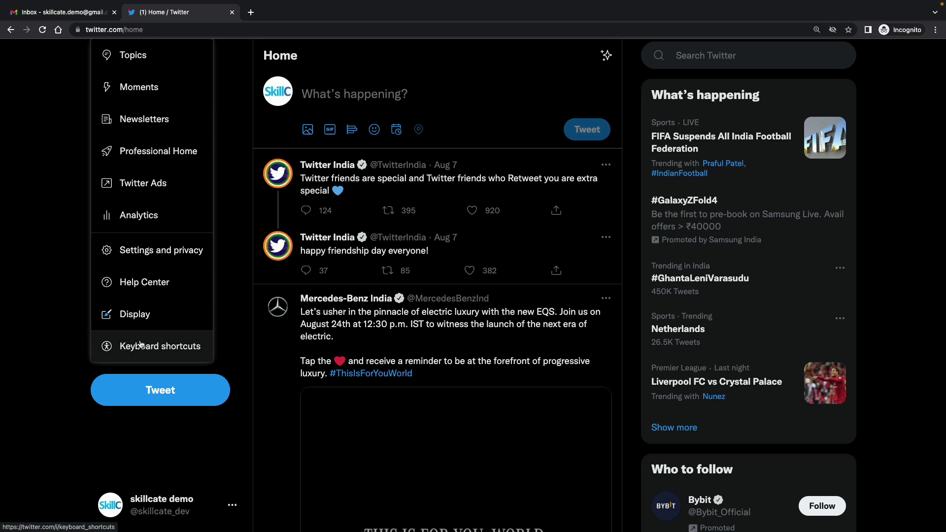
click(151, 251)
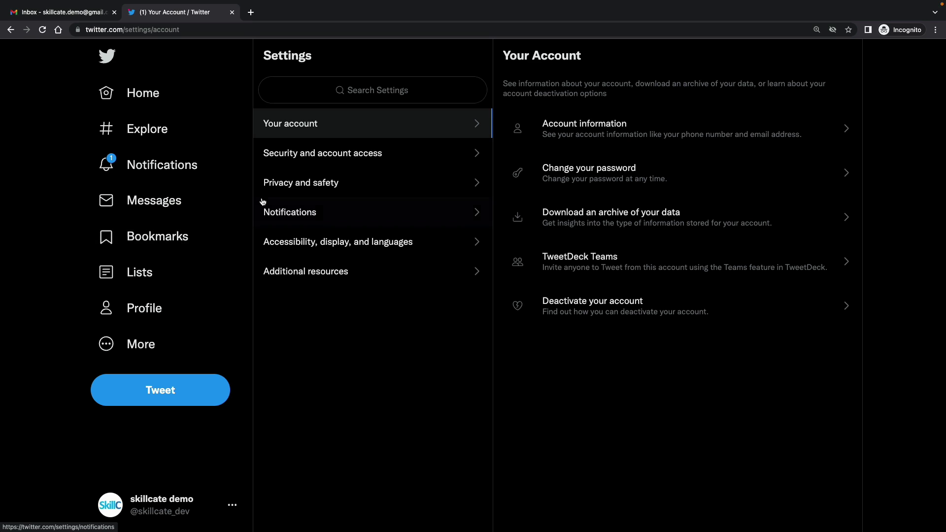
click(548, 126)
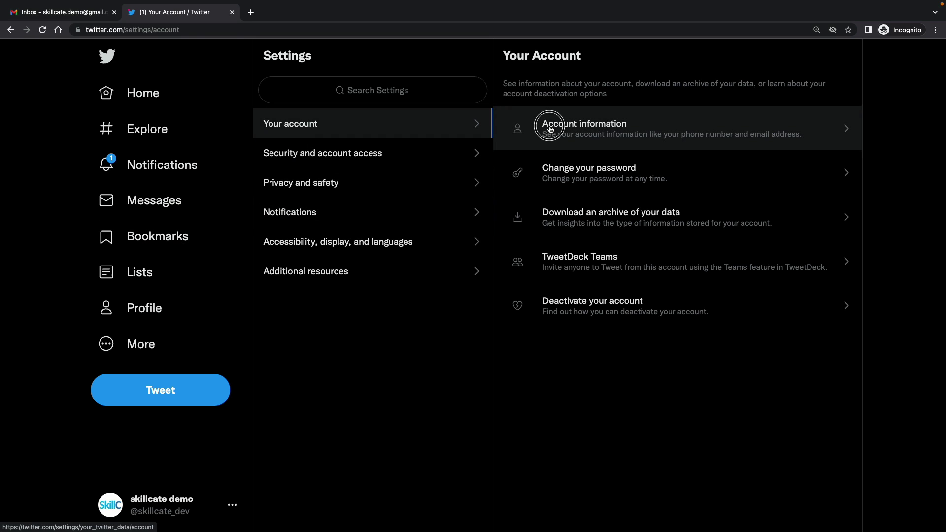
click(538, 154)
text(***)
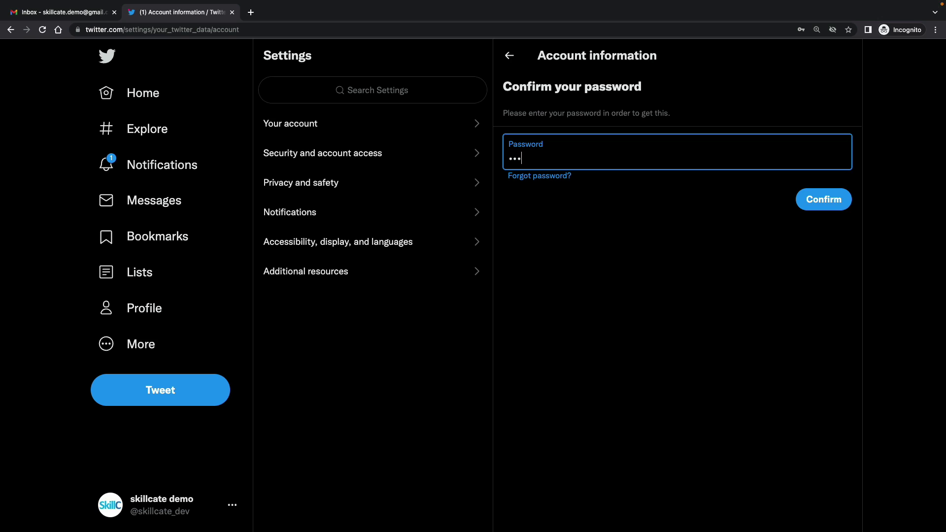
key(BackSpace)
text(*******)
click(822, 204)
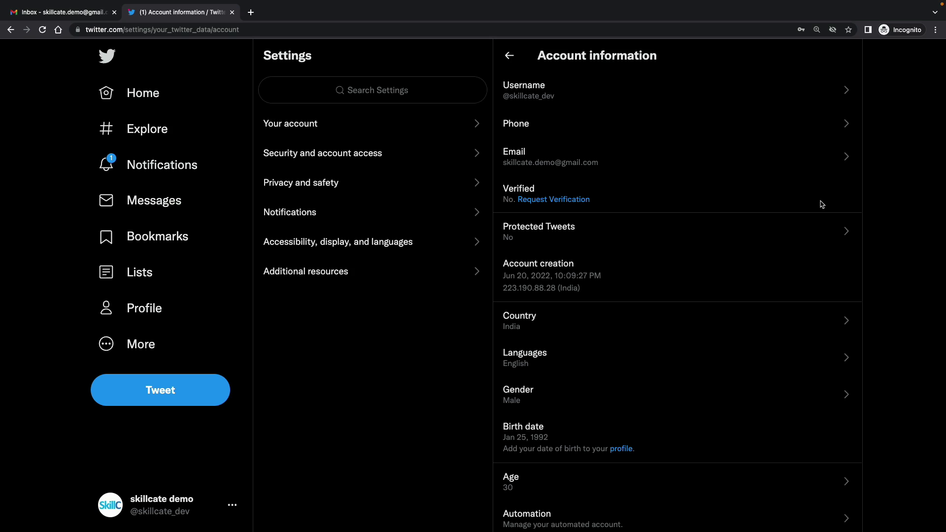
Step: Start adding a phone number, re-entering the password and entering the account's phone number
click(536, 124)
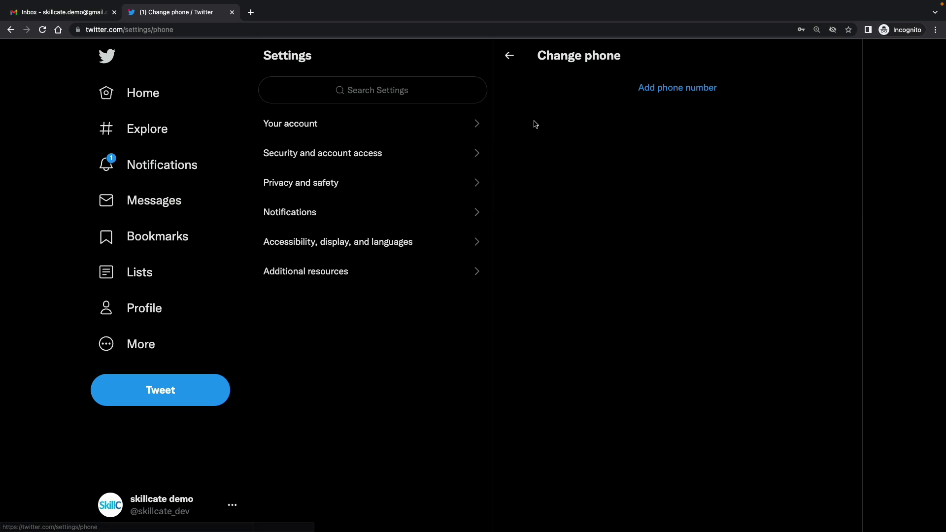
click(658, 91)
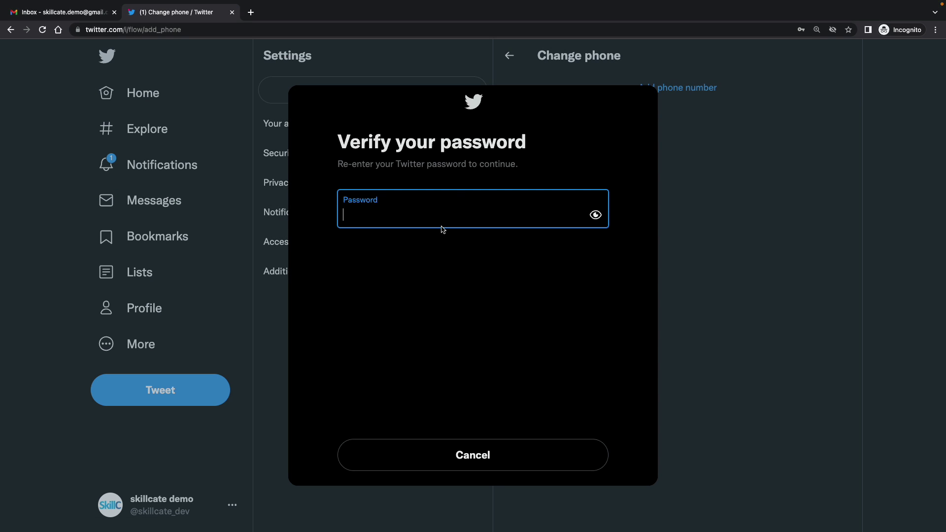
text(********)
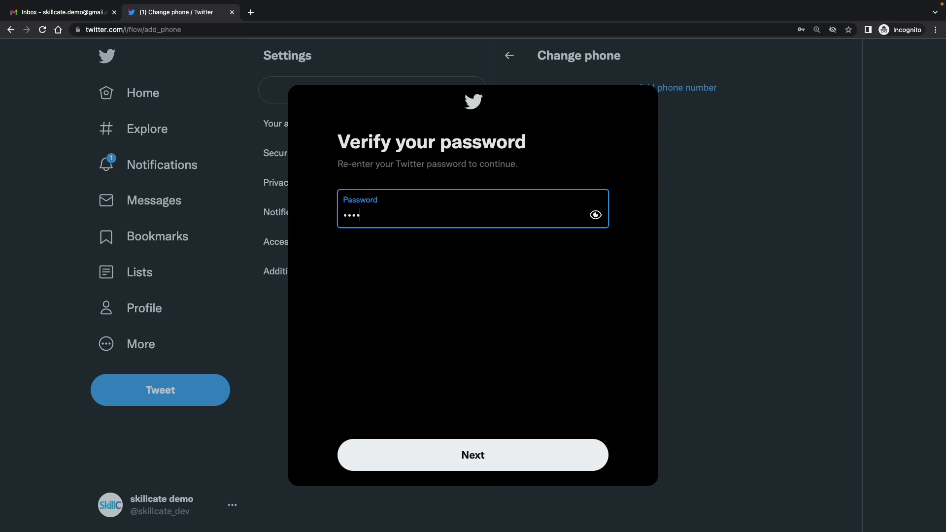
key(Return)
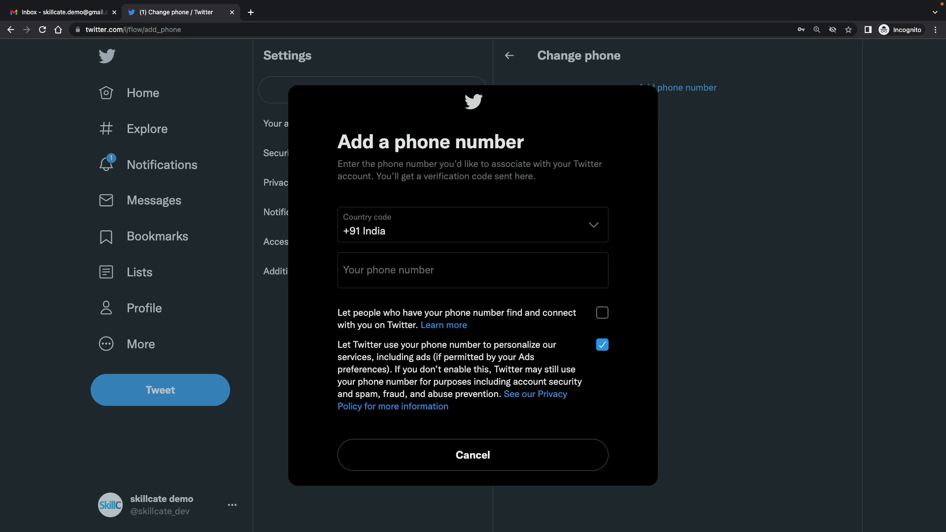
click(370, 287)
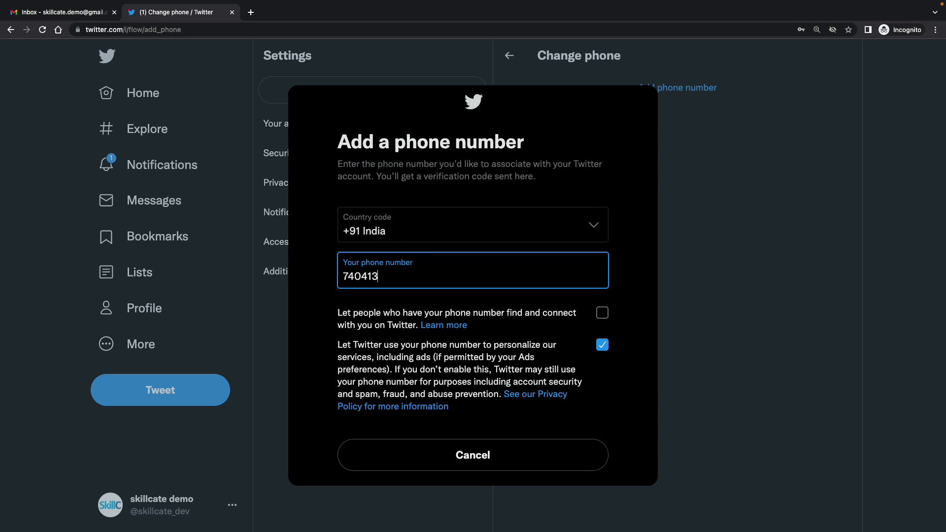
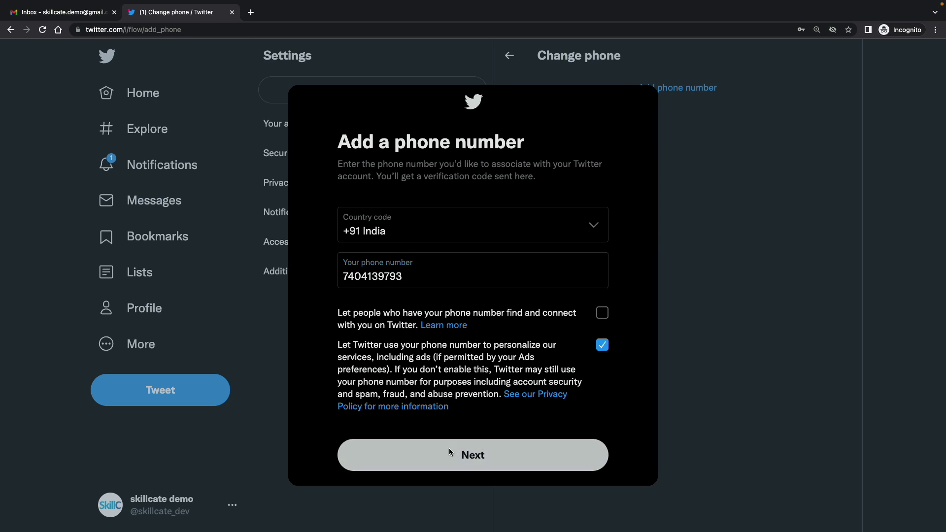
Step: Verify the new phone number with the SMS verification code
click(448, 448)
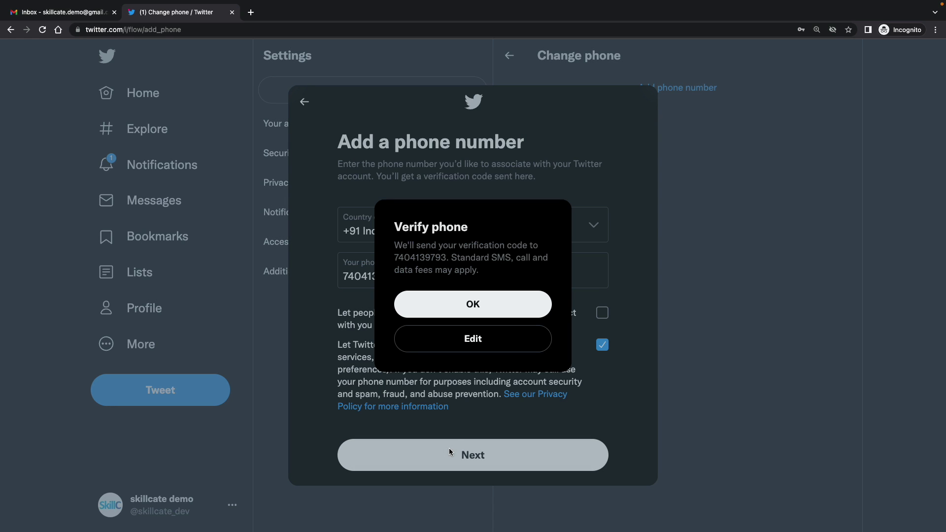
click(456, 302)
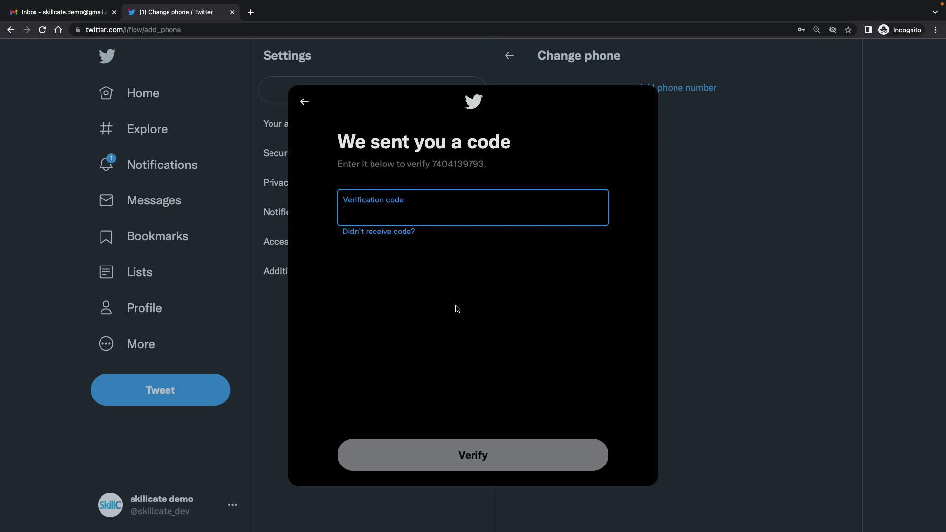
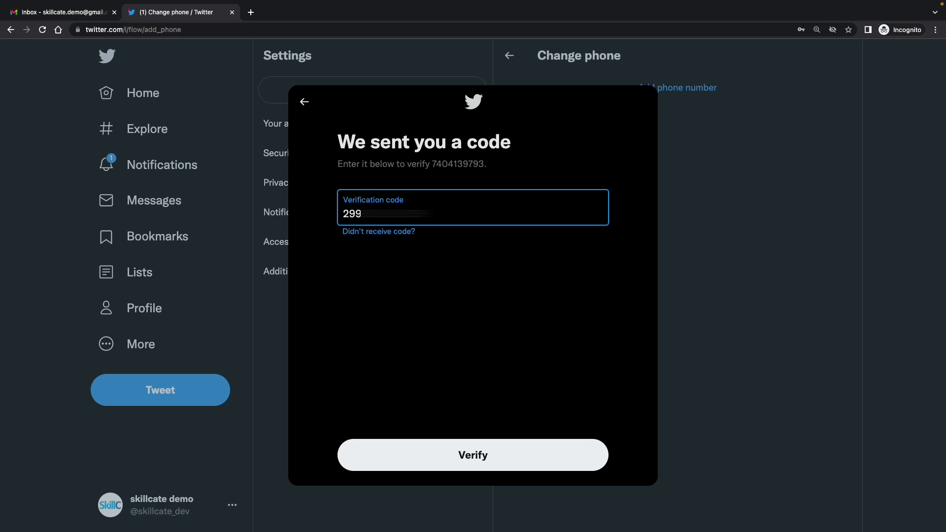
click(512, 445)
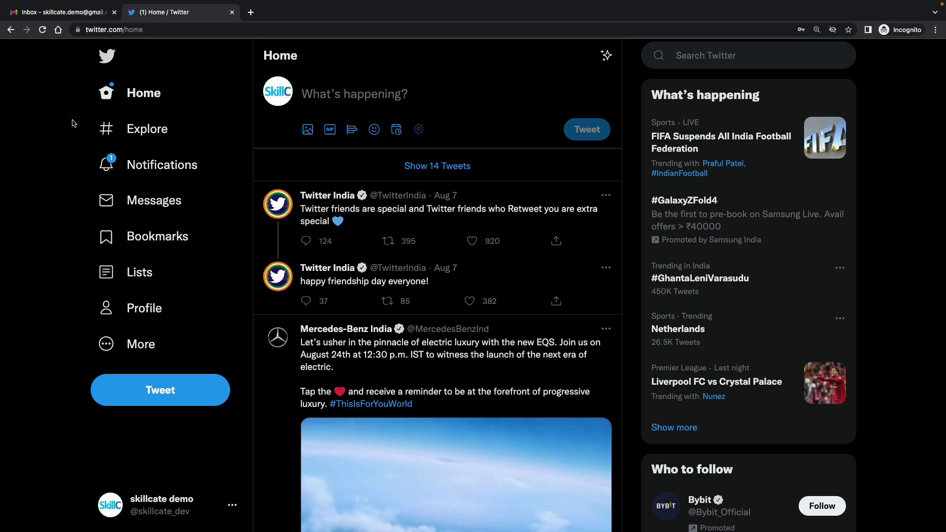
Step: Go to developer.twitter.com and open the Developer Portal sign-up form
double_click(133, 30)
key(BackSpace)
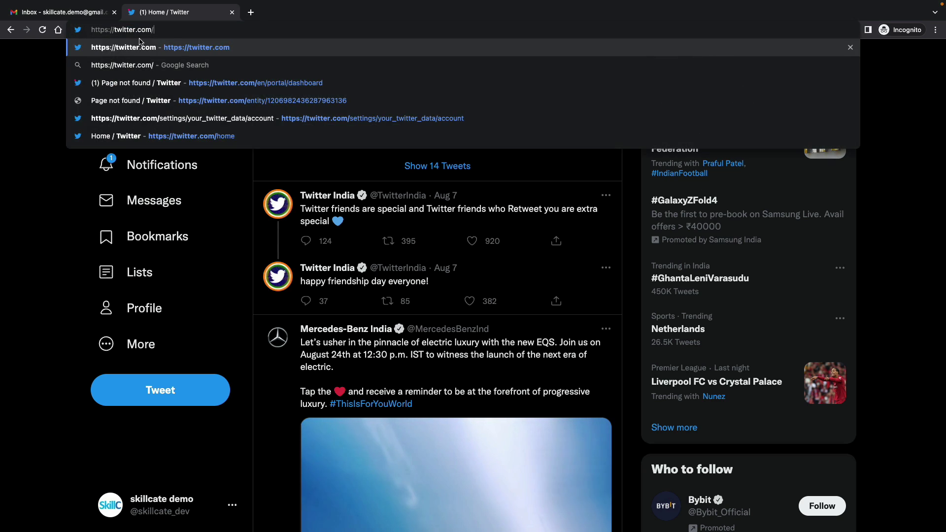
text(developer.)
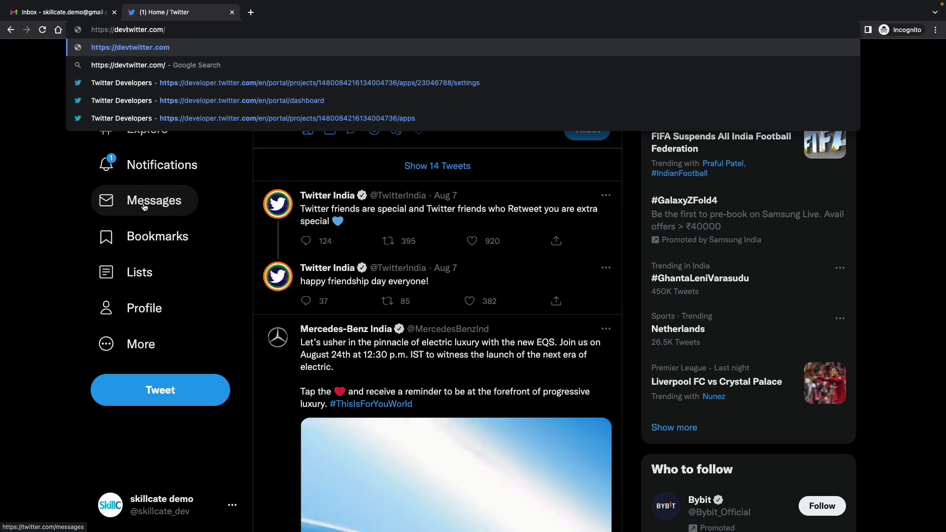
key(Return)
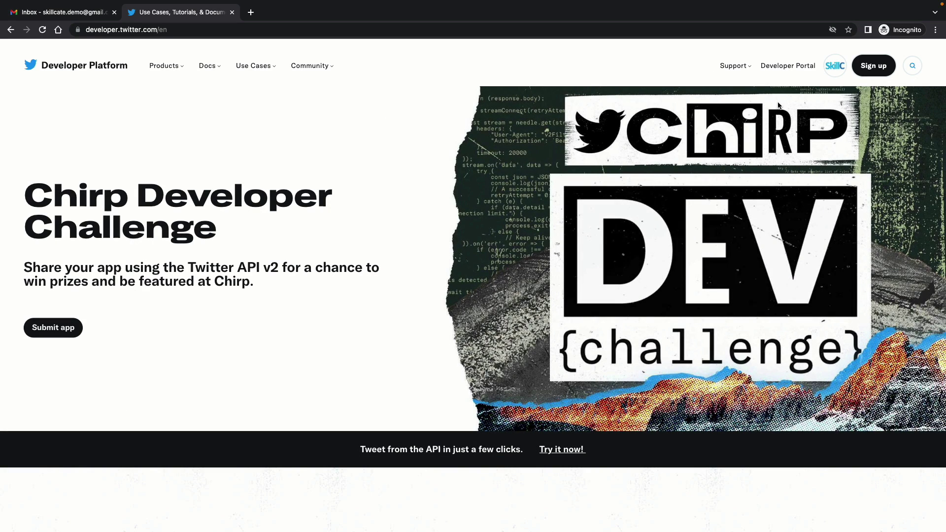
click(788, 68)
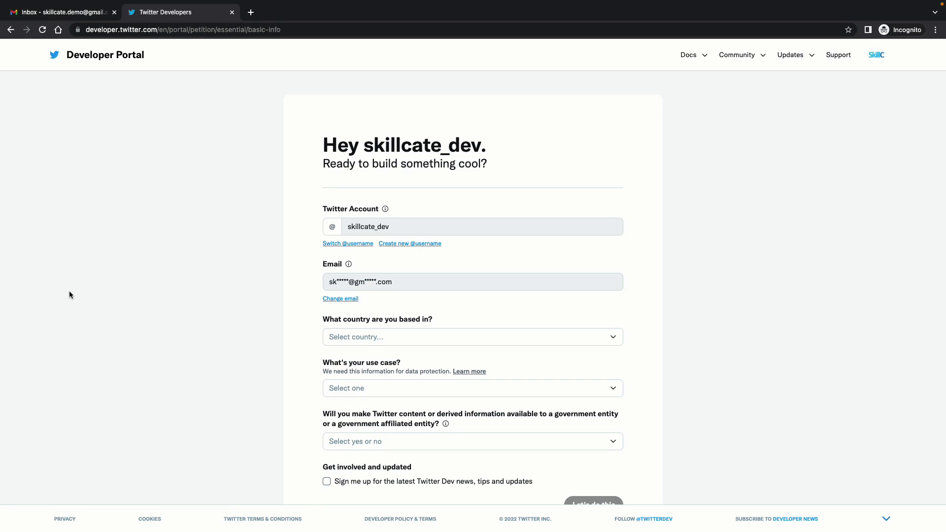
Step: Fill the basic-info form: country India, use case Exploring the API, government use No
click(351, 339)
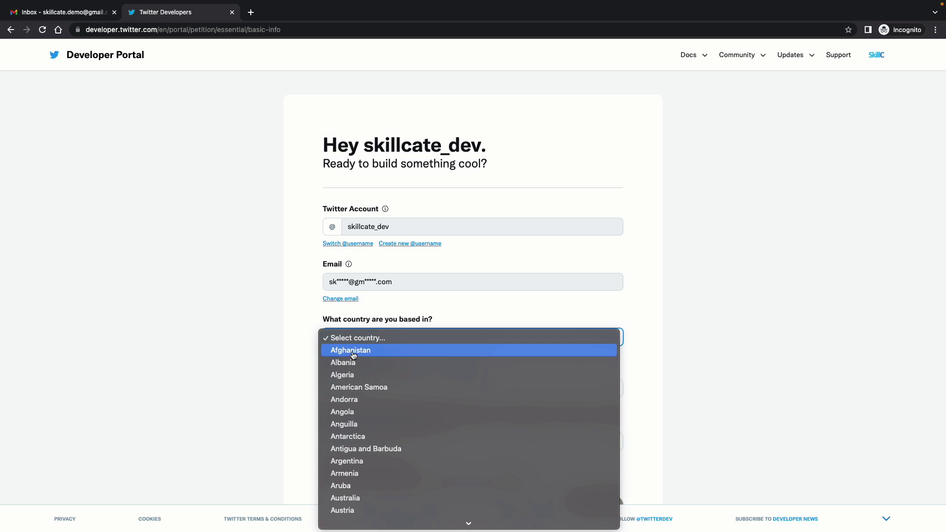
text(india)
key(Return)
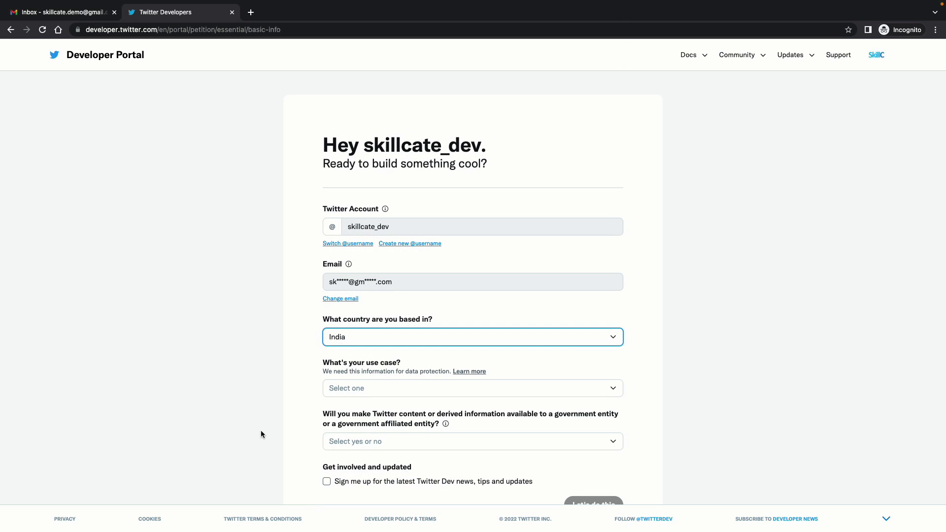
scroll(258, 430, down, 2)
click(346, 325)
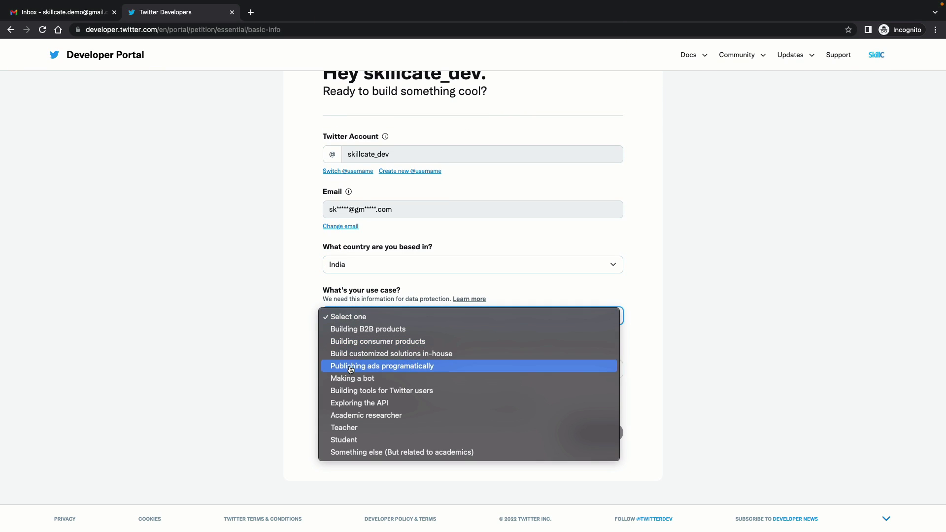
click(354, 403)
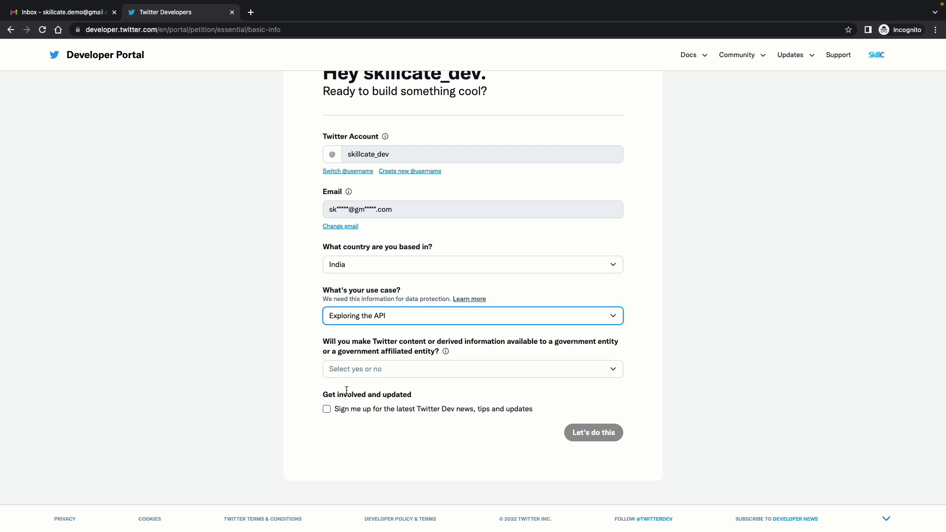
click(351, 374)
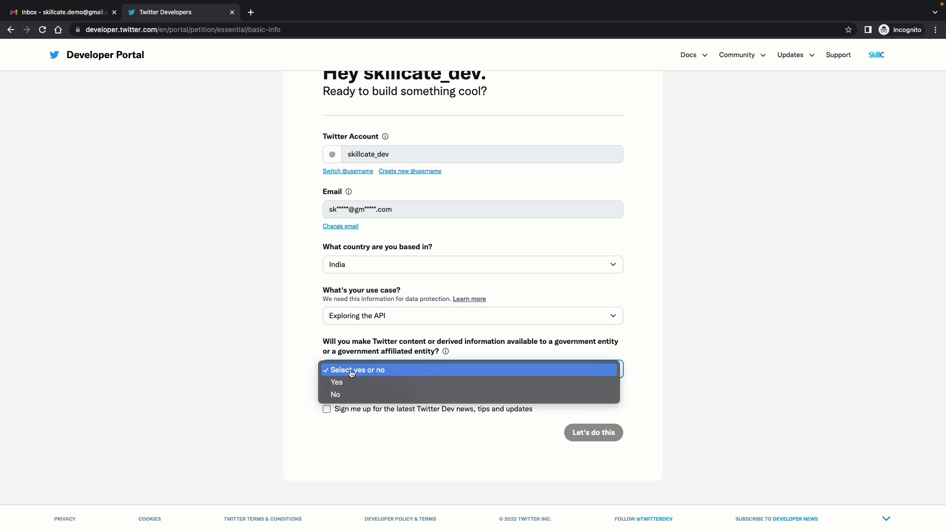
click(423, 394)
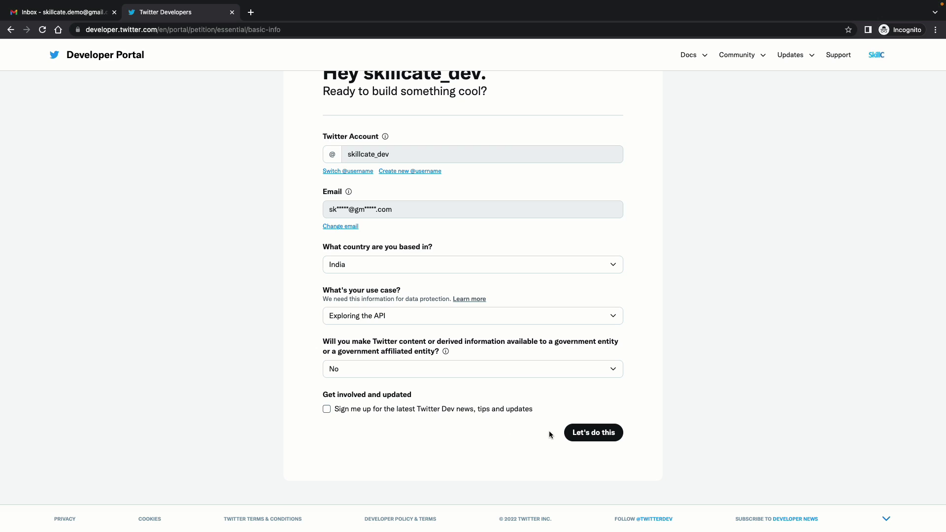
Step: Accept the developer terms and conditions and submit the application
click(581, 433)
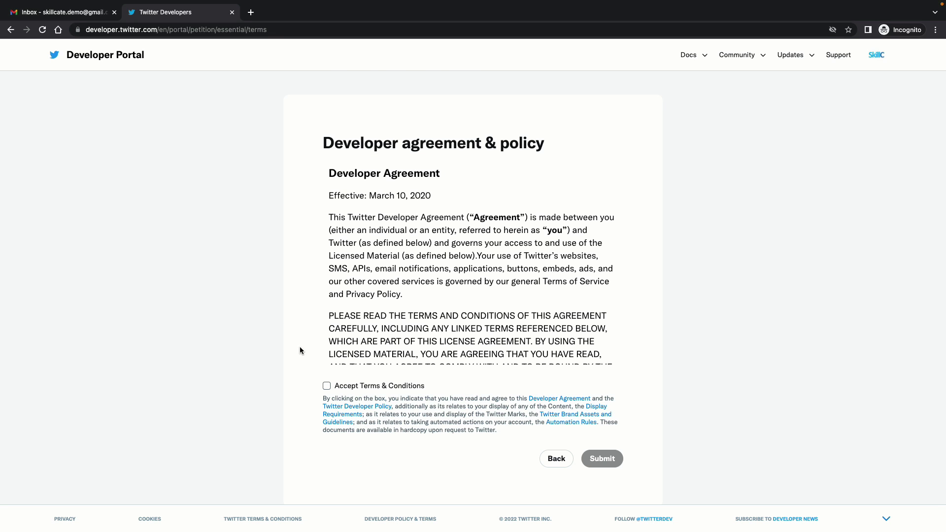
click(326, 385)
click(604, 460)
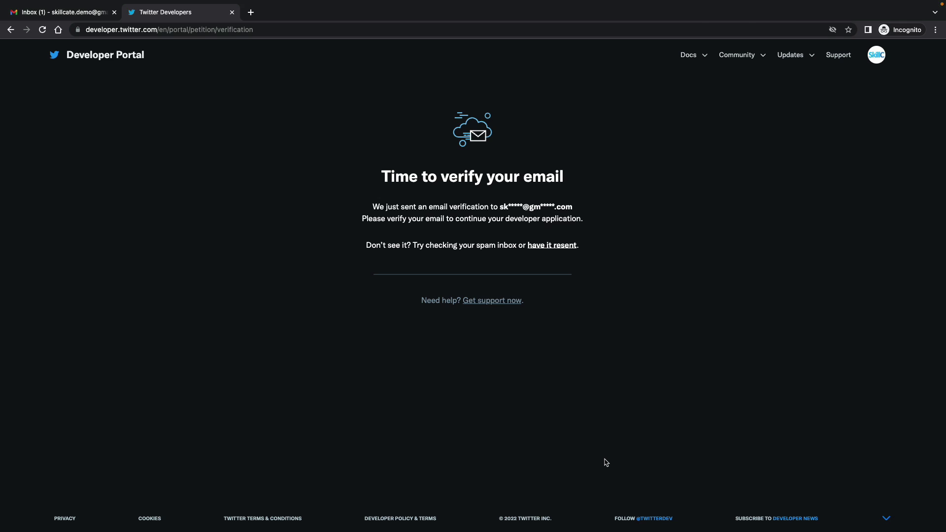
Step: Confirm the email address from the 'Verify your Twitter Developer Account' message in Gmail
click(91, 14)
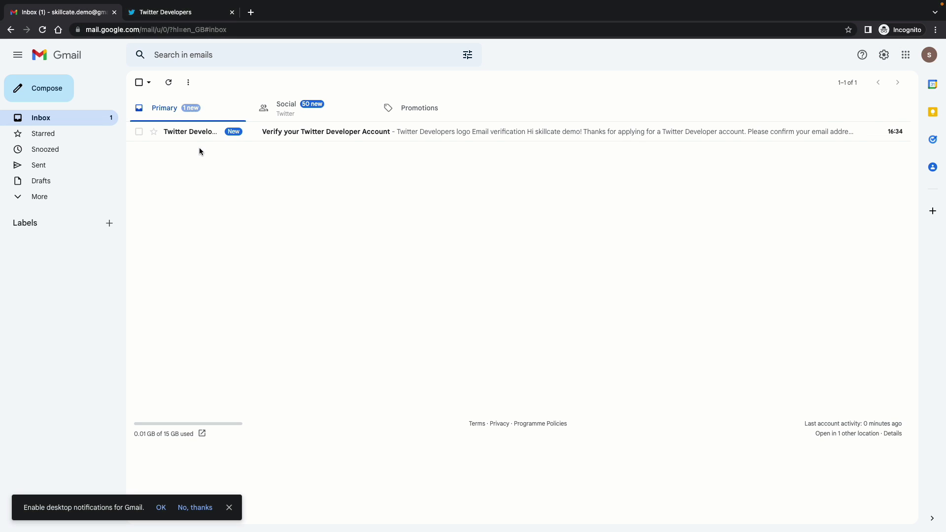
click(202, 132)
click(420, 307)
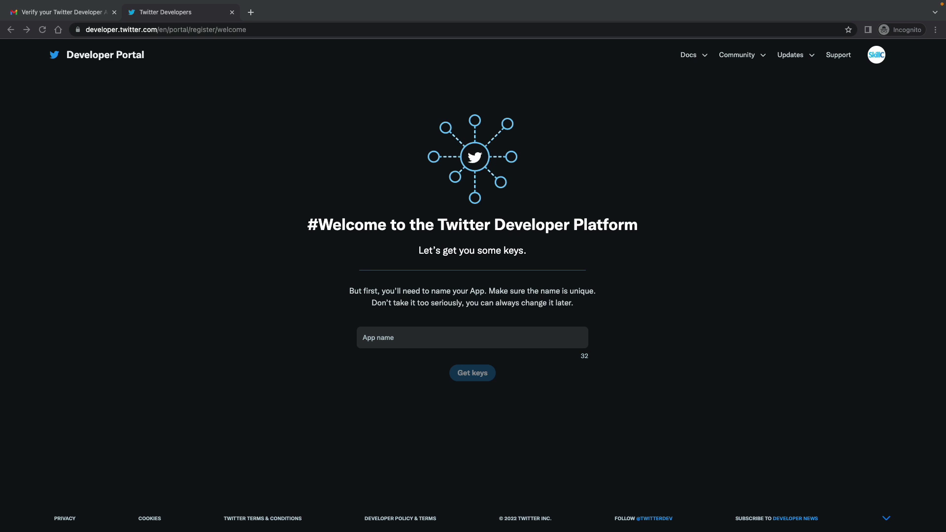
Step: Name the app skillcate_project1, generate its keys, and confirm they were saved
click(383, 342)
text(ski)
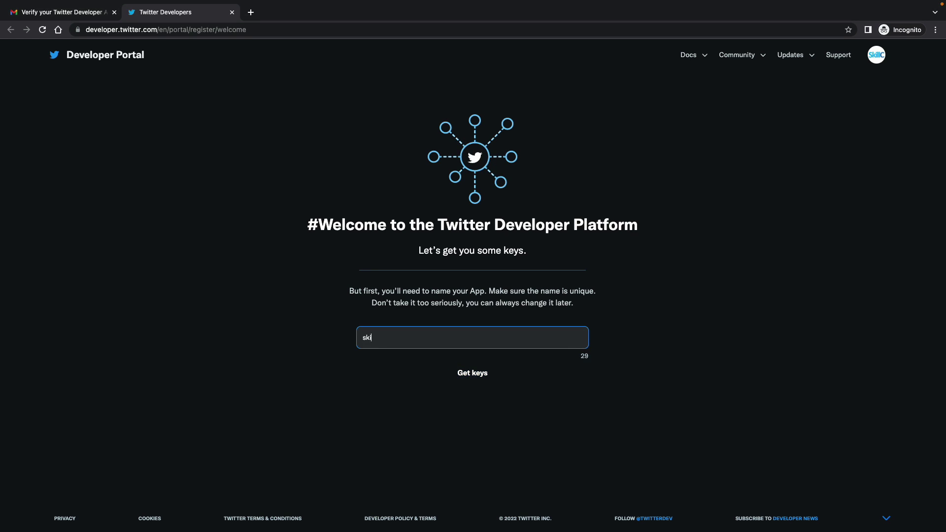
text(llcate_project1)
click(470, 373)
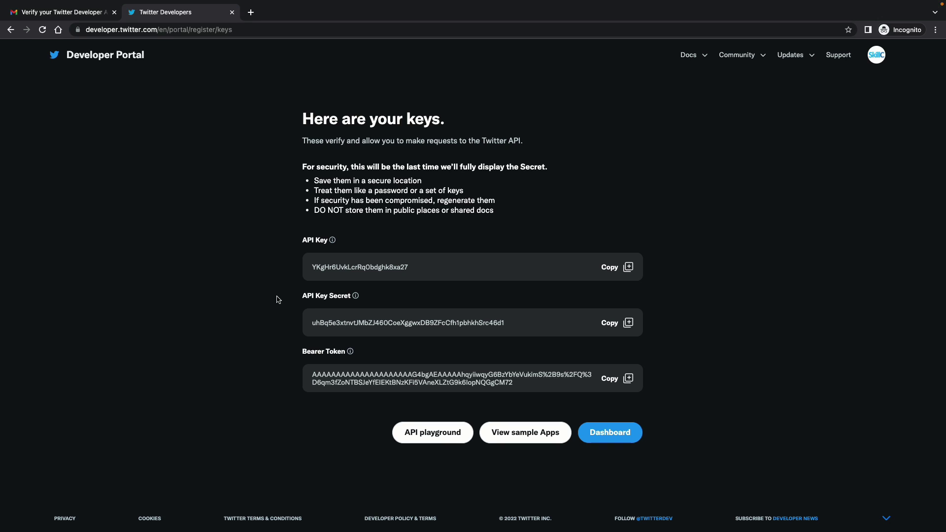
click(610, 434)
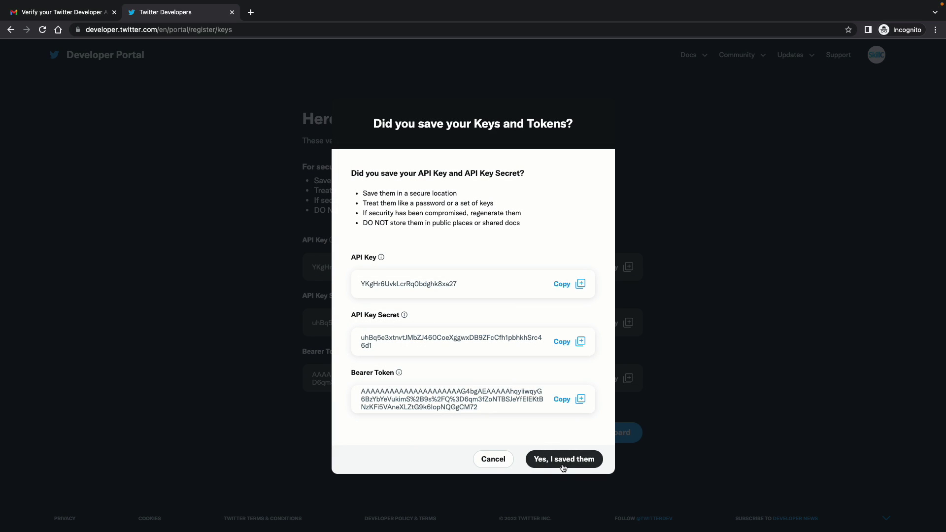
click(563, 459)
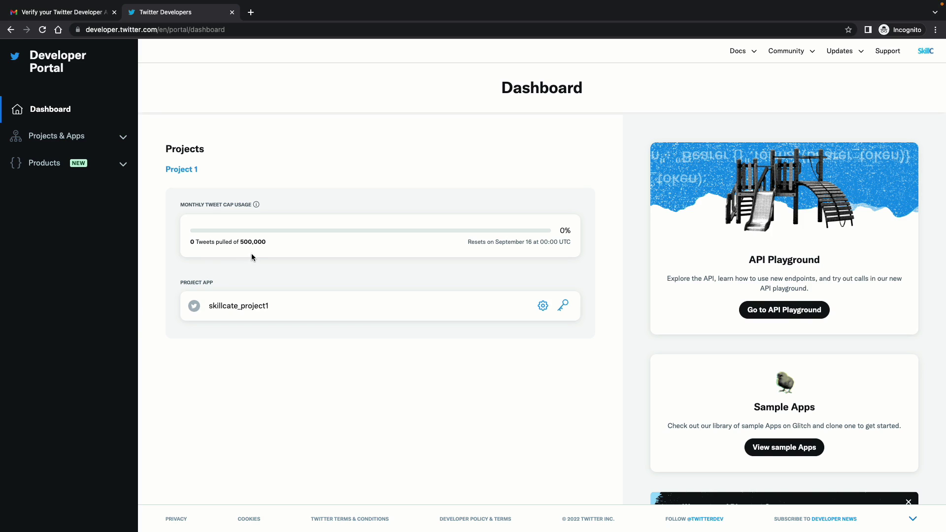
Step: Note the 500,000 monthly tweet cap, then apply for Elevated access on Project 1
click(266, 244)
drag(266, 244, 200, 244)
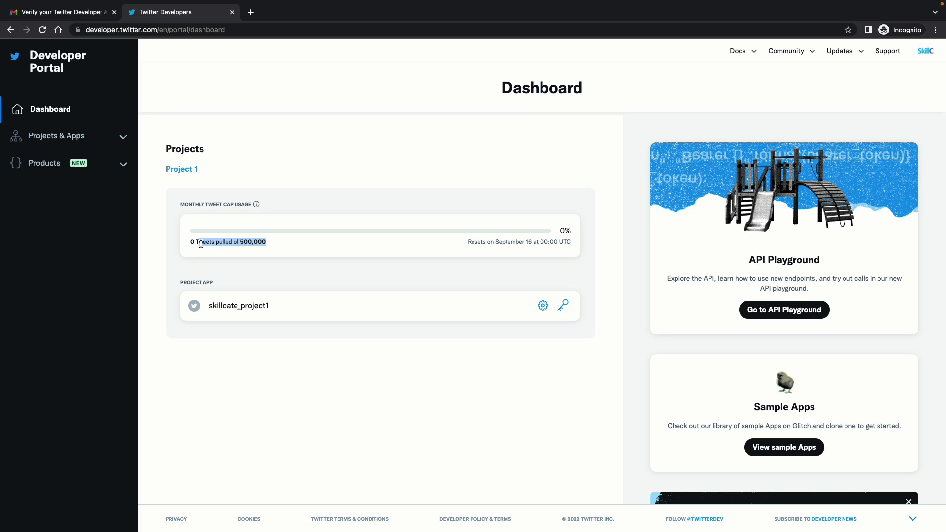
click(200, 243)
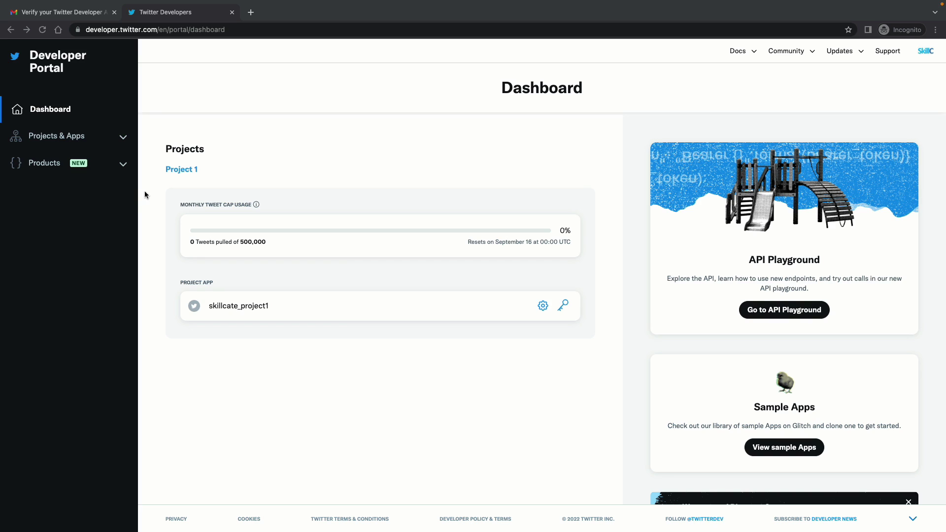
click(179, 171)
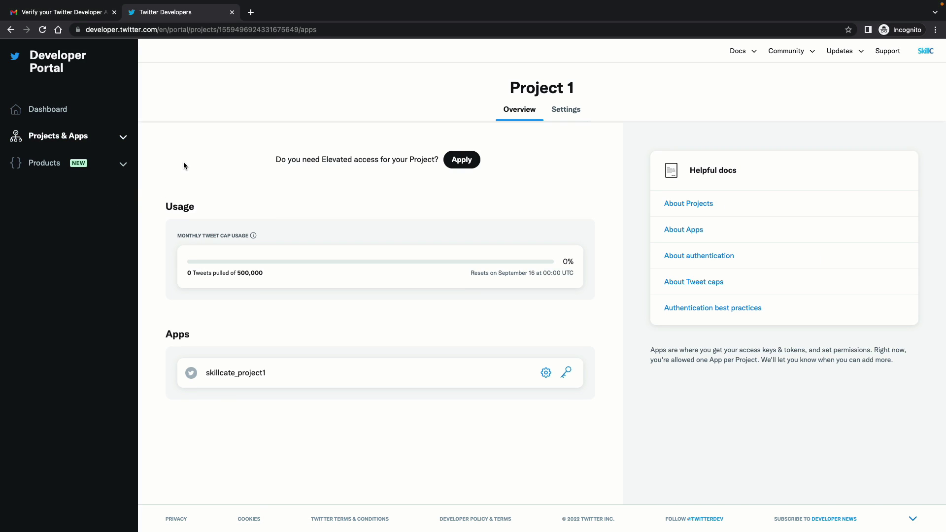
click(466, 165)
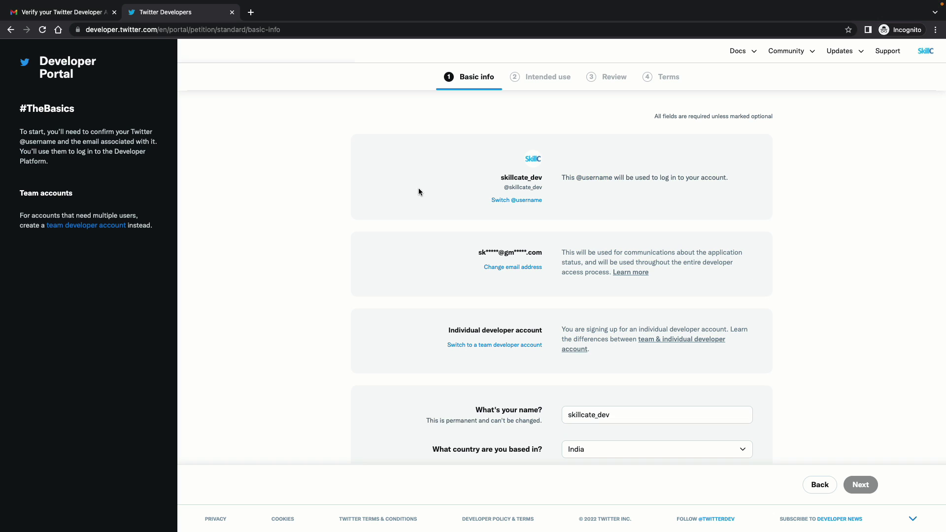
Step: Set coding skill to Some experience and continue to Intended use
scroll(418, 189, down, 4)
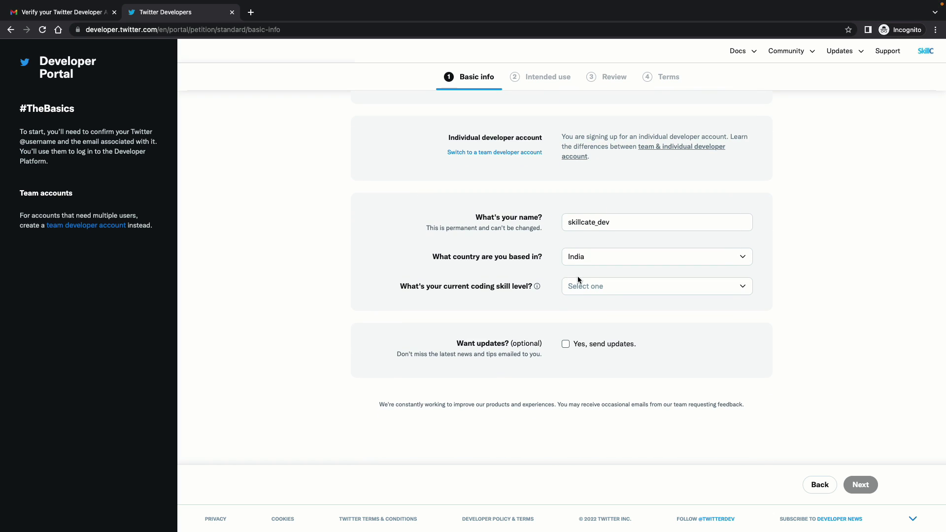
click(591, 287)
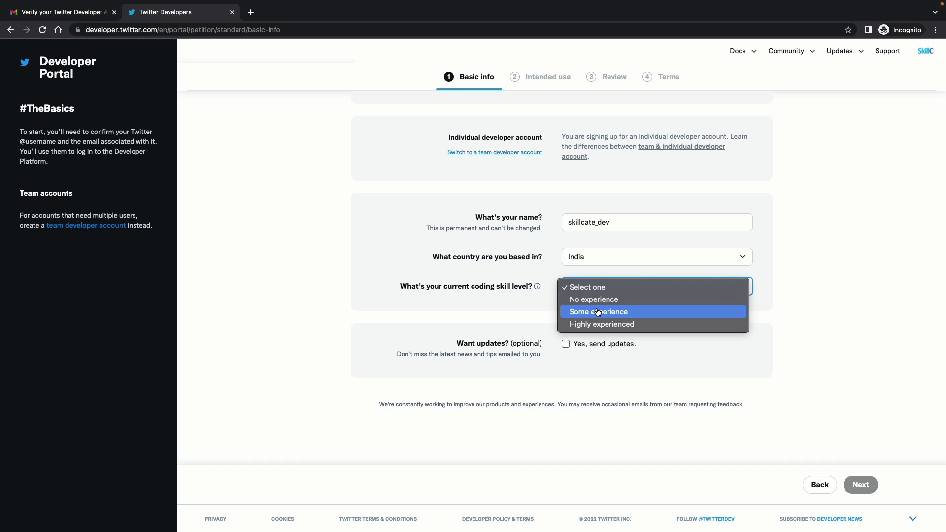
click(598, 312)
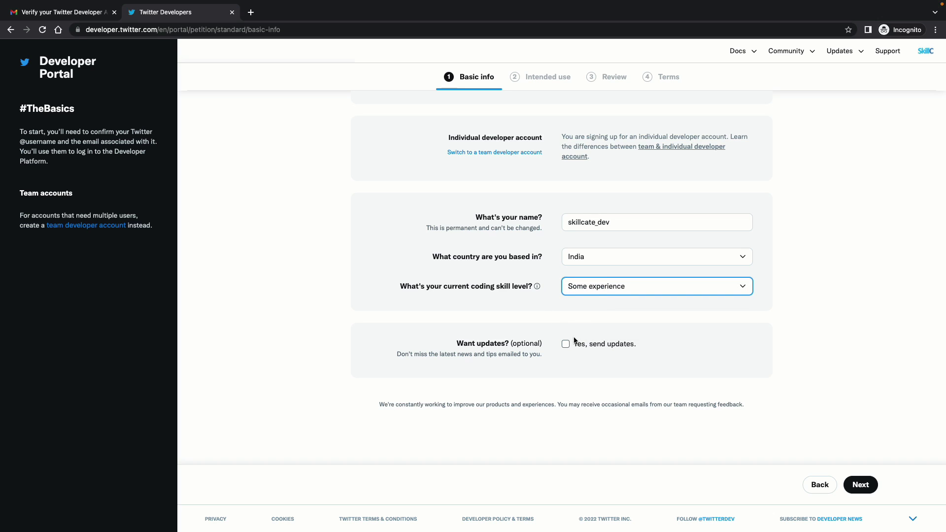
click(860, 485)
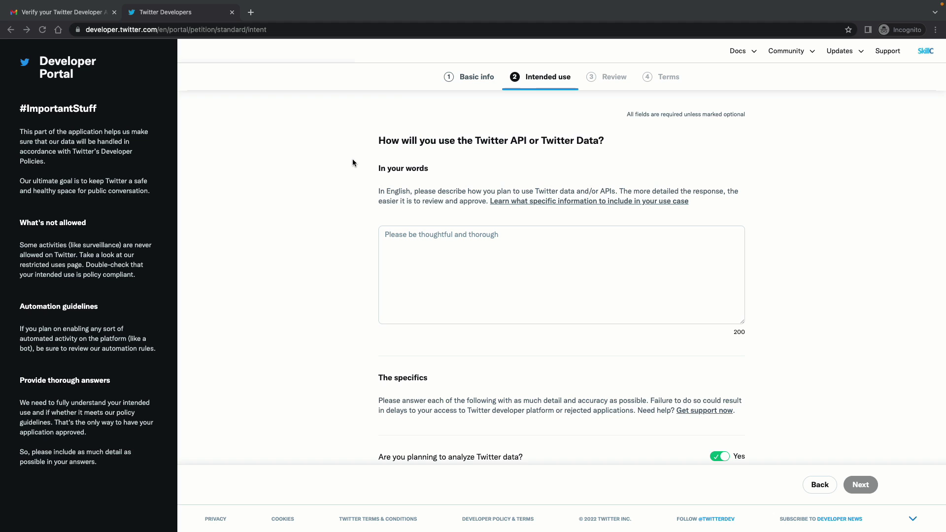
Step: Paste the use-case and Twitter data analysis answers, trimming the analysis's last sentence
click(411, 243)
text(Planning to do a tutorial for my Youtube Channel, where I demonstrate building a sentiment analysis data science project, where I intend to pull some public tweets on some trending keywords using Twitter API, and use TextBlob & NLTK Vader libraries to build visualizations. In the process I wish to develop a through understanding of Twitter API and working with it using Python.))
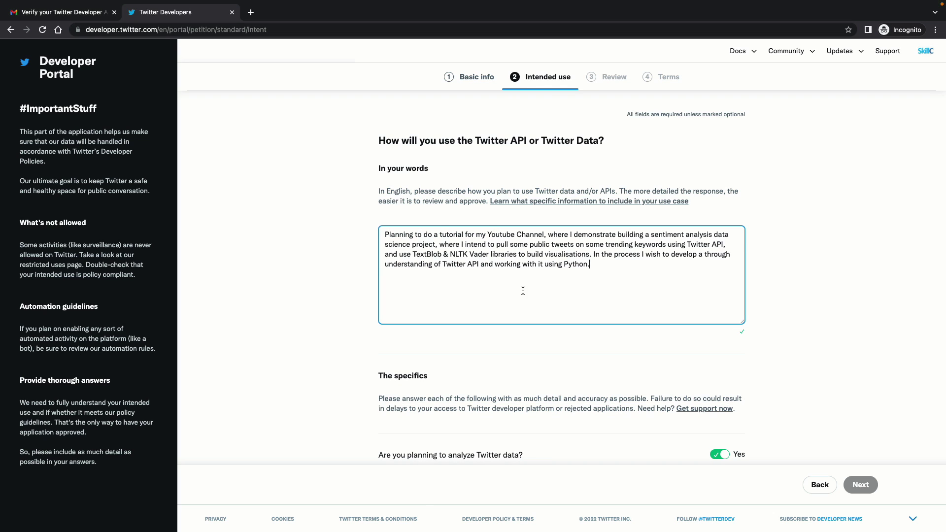
scroll(521, 291, down, 5)
click(443, 266)
text(Planning to do a tutorial for my Youtube Channel, where I demonstrate building a sentiment analysis data science project, where I intend to pull some public tweets on some trending keywords using Twitter API, and use TextBlob & NLTK Vader libraries to build visualisations. In the process I wish to develop a through understanding of Twitter API and working with it using Python.)
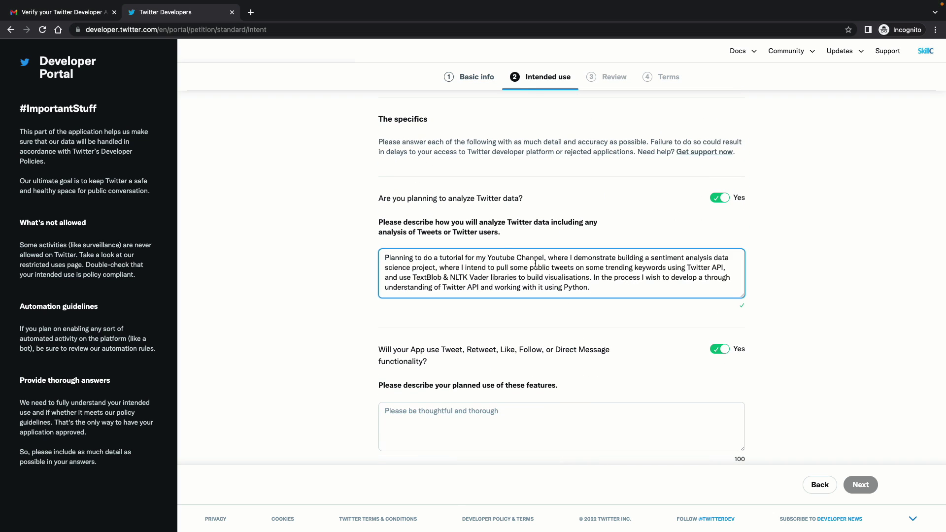
drag(590, 287, 591, 277)
key(BackSpace)
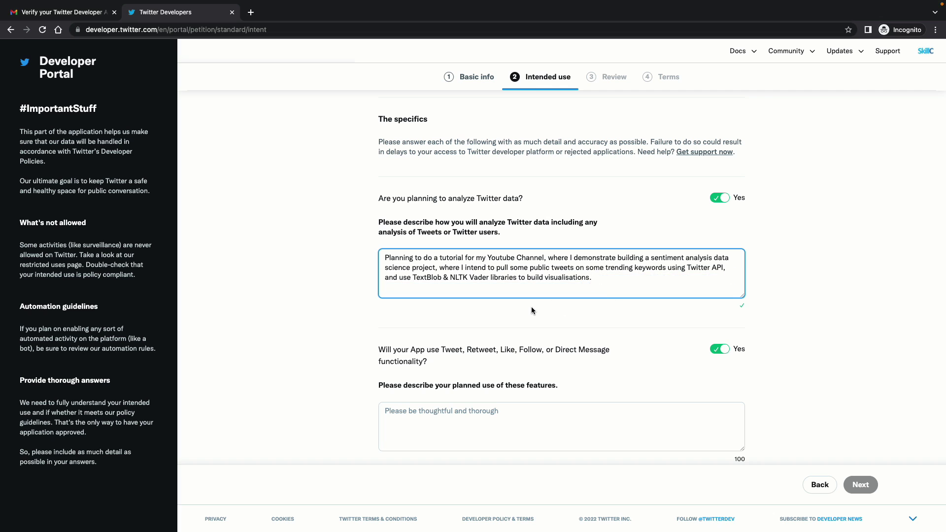
Step: Fill the features answer adding 'This is purely an academic tutorial for my audience.', paste the display answer, answer government No
scroll(531, 307, down, 2)
click(463, 311)
text(Planning to do a tutorial for my Youtube Channel, where I do a walkthrough on Python Tweepy. In this tutorial, I shall post test tweets on my twitter user, access my user timeline, home timeline, delete some test tweets, etc.)
click(635, 303)
text(This is purely an academic tutorial for my audience.)
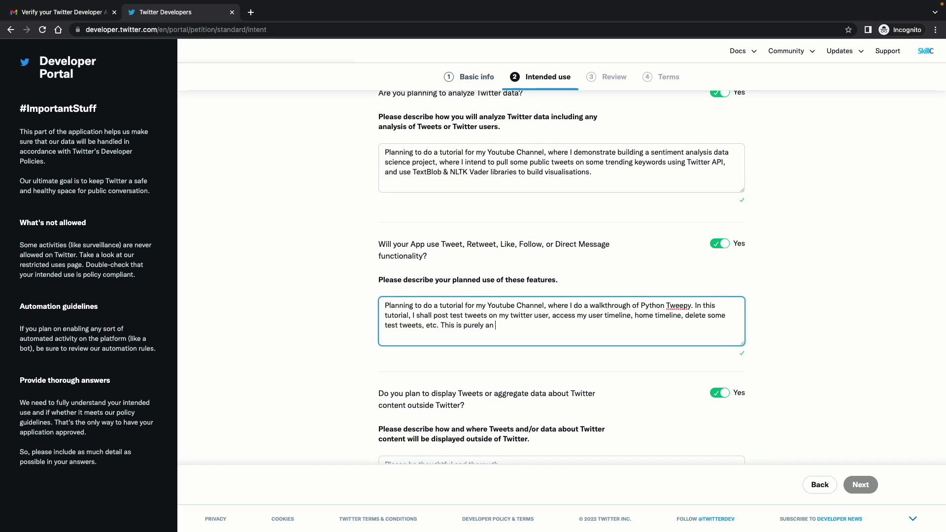
scroll(440, 243, down, 5)
click(440, 243)
text(Planning to do a tutorial for my Youtube Channel, where I demonstrate building a sentiment analysis data science project, where I intend to pull some public tweets on some trending keywords using Twitter API, and use TextBlob & NLTK Vader libraries to build visualisations. I shall capture my screen for this tutorial, giving a step by step detail on how to work with Twitter API using Python Tweepy)
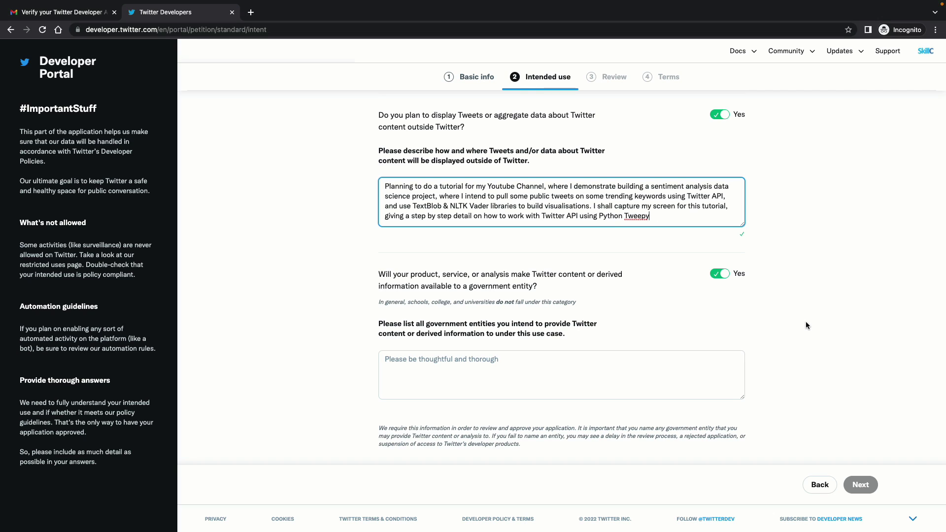
click(719, 273)
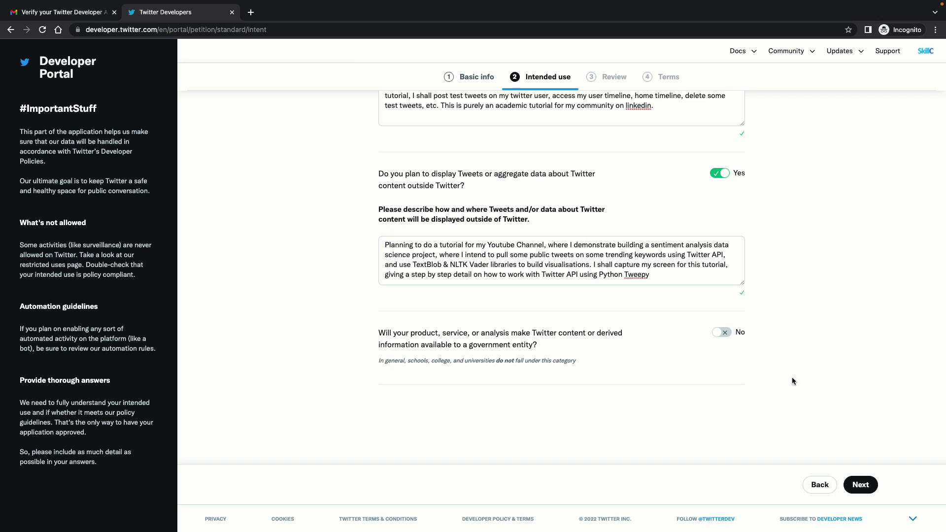
Step: Pass the Review step, accept the developer agreement and policy, and submit the Elevated application
click(860, 484)
scroll(720, 312, down, 1)
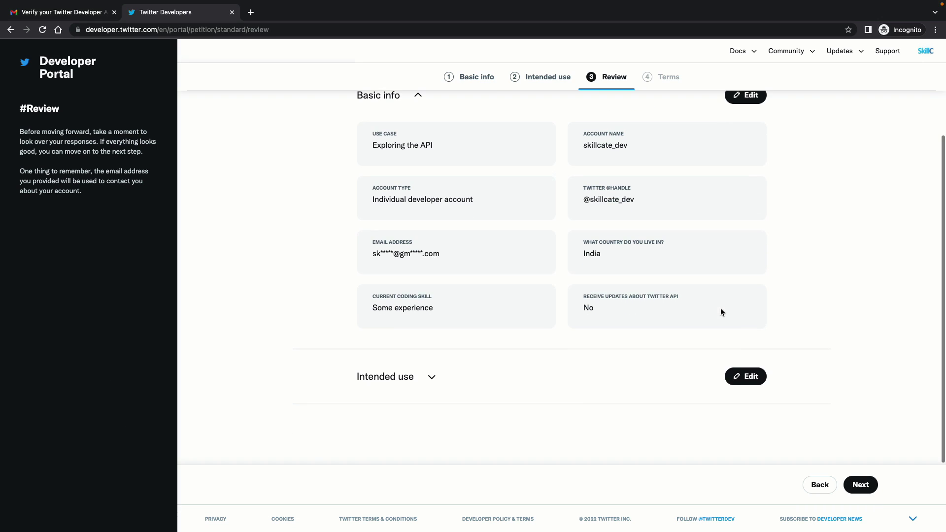
scroll(720, 312, up, 1)
click(860, 484)
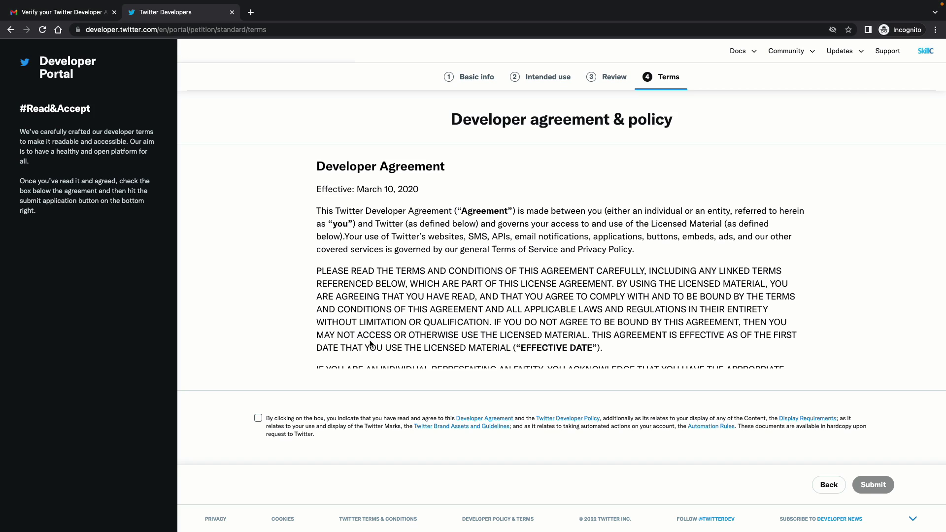
click(258, 417)
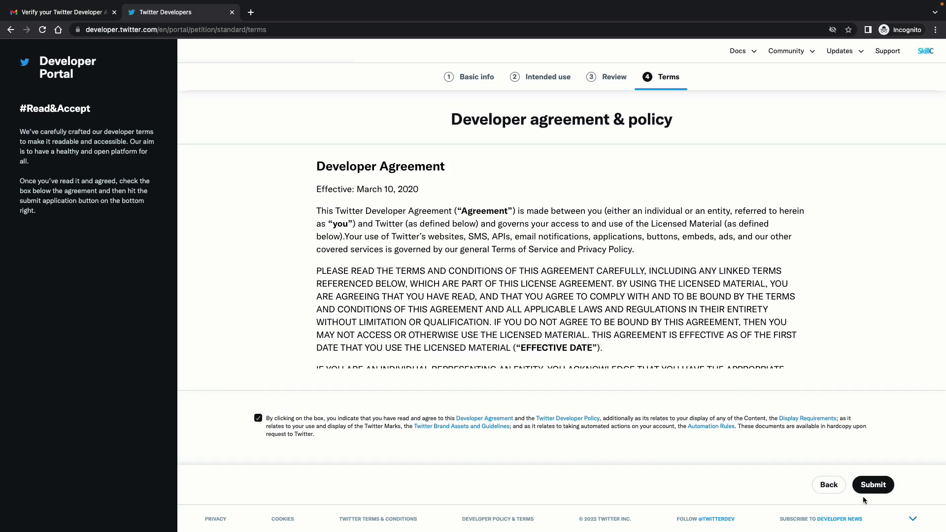
click(873, 488)
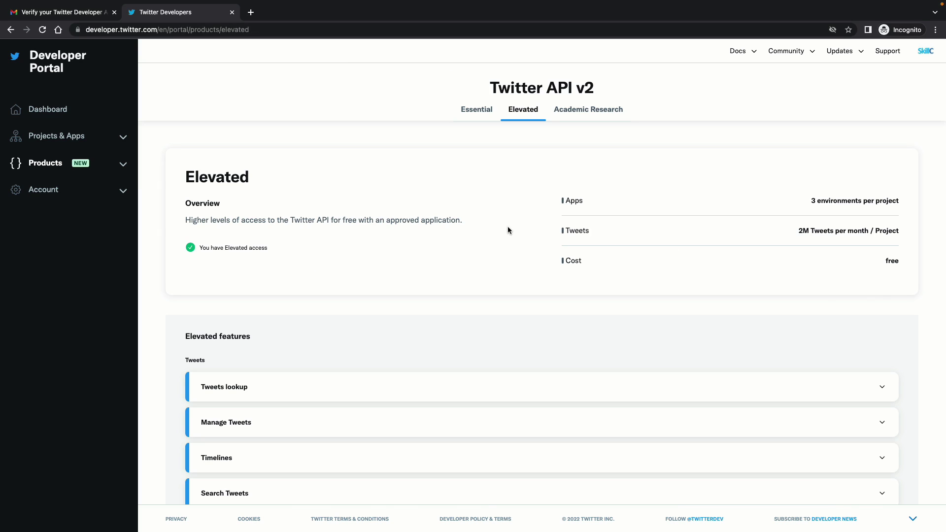
Step: Generate a read-only Access Token and Secret for skillcate_project1 and confirm they were saved
drag(268, 250, 199, 246)
click(156, 252)
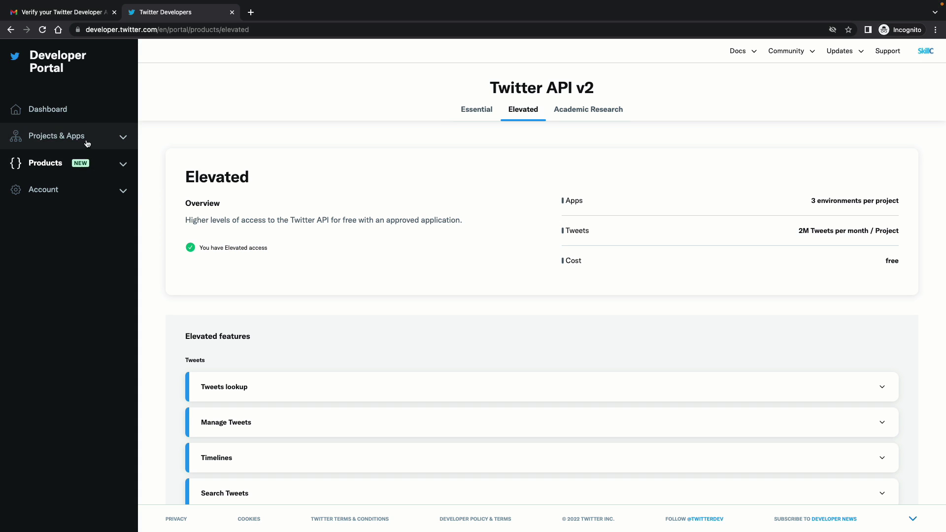
click(82, 110)
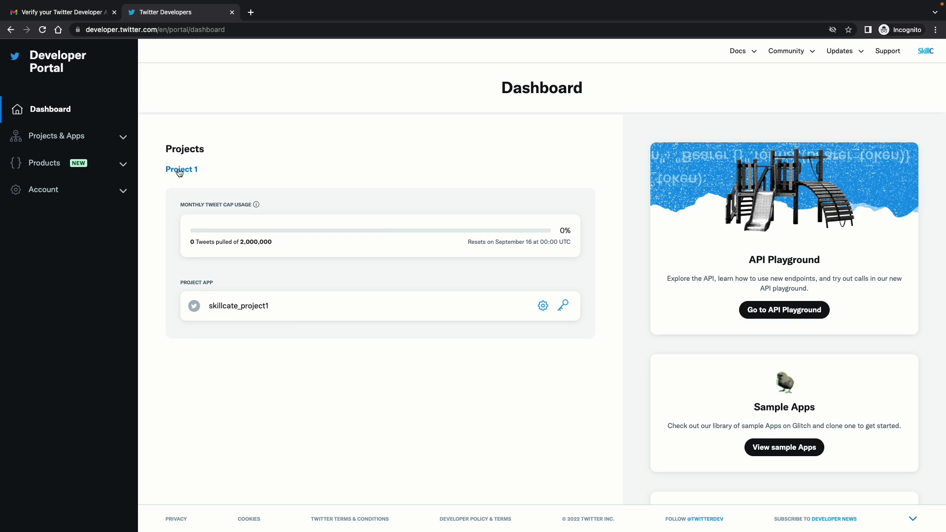
click(562, 306)
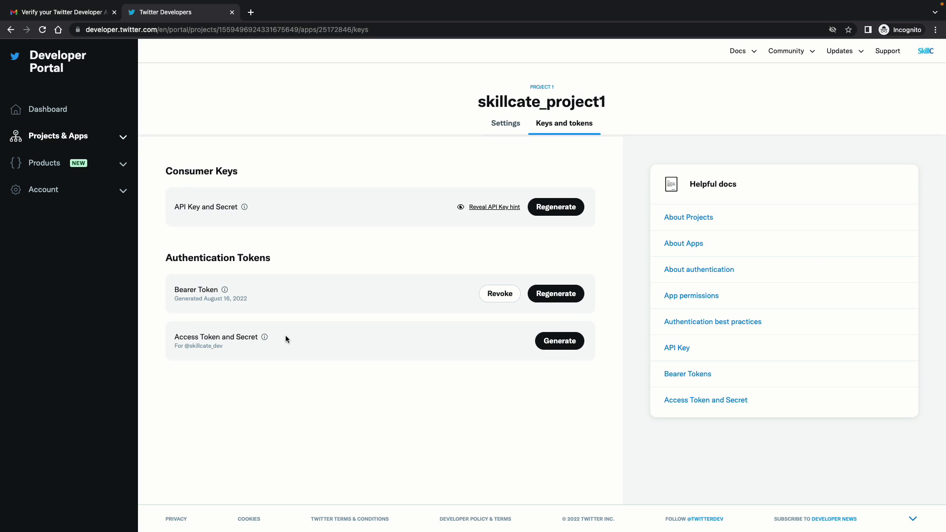
click(563, 344)
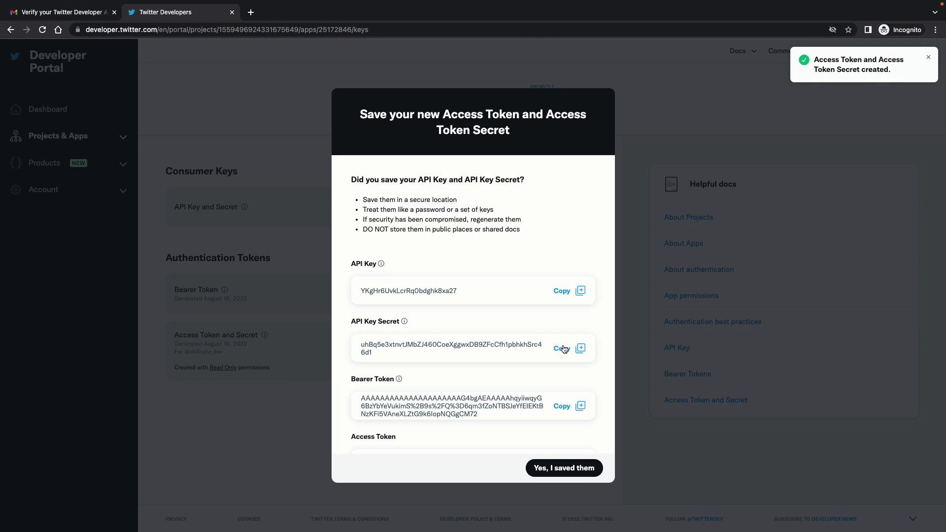
click(587, 473)
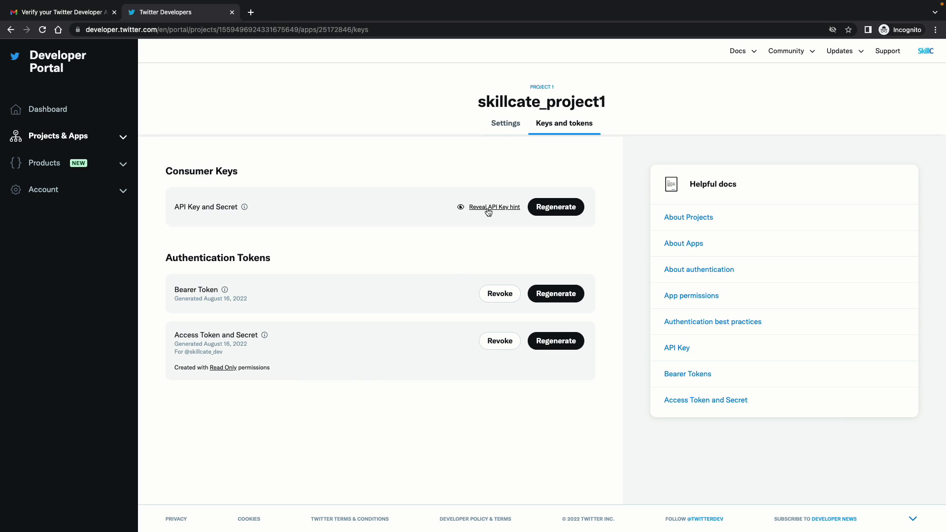
Step: Turn on OAuth 1.0a for the app with Read and write and Direct message permissions
click(509, 127)
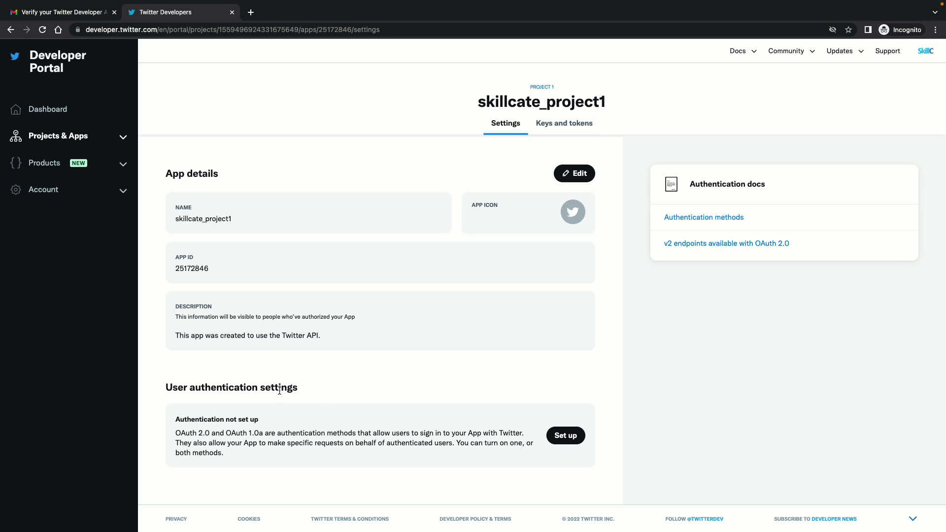
click(555, 436)
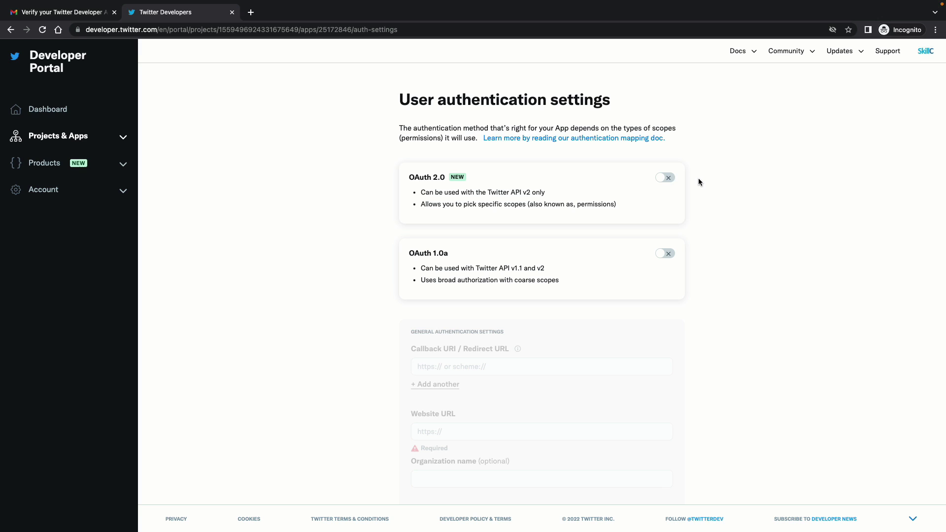
click(666, 254)
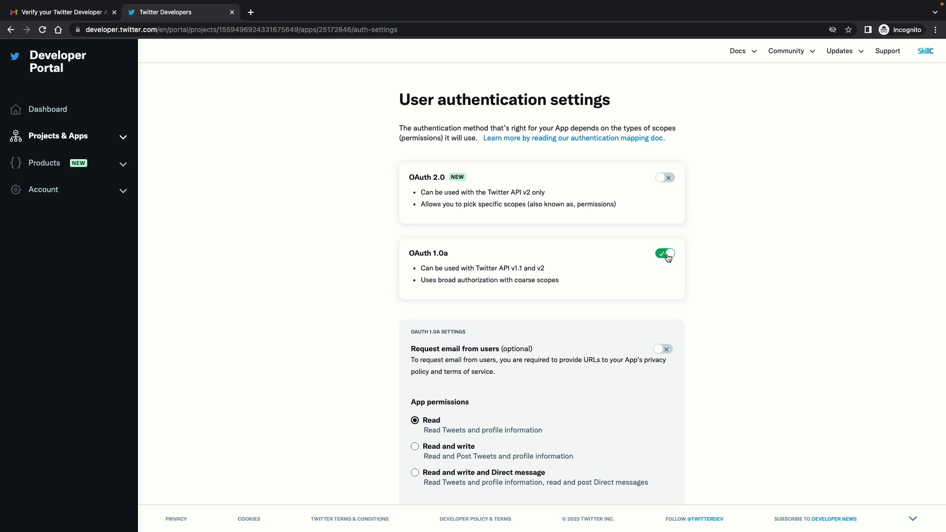
scroll(694, 314, down, 3)
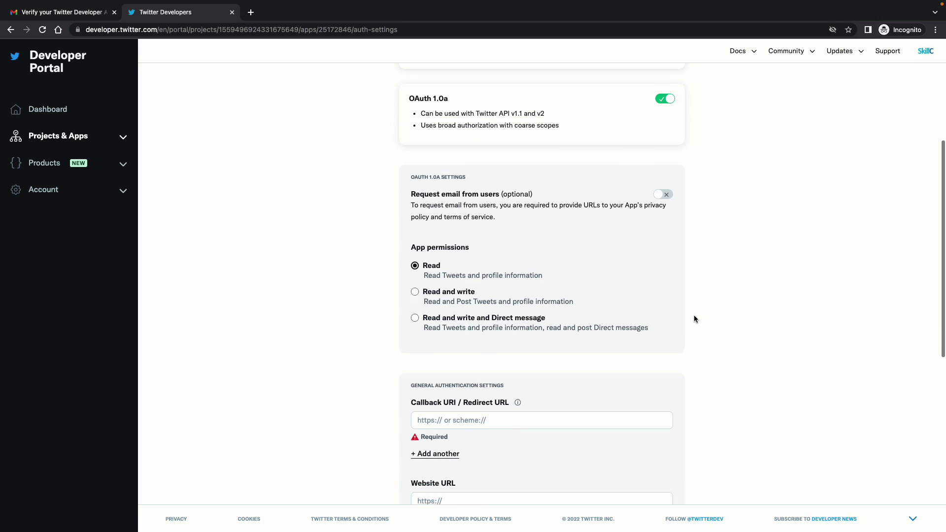
click(415, 293)
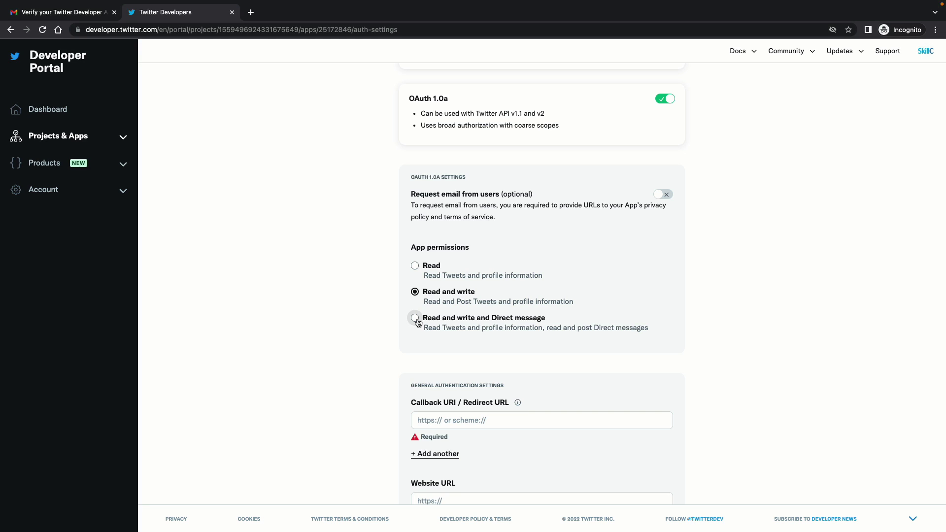
click(415, 318)
scroll(506, 317, down, 3)
click(510, 310)
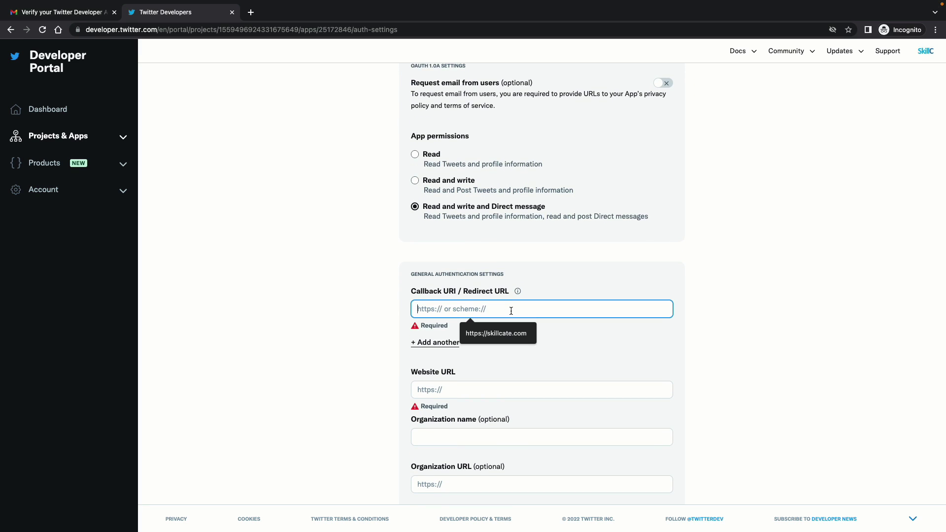
text(something.co)
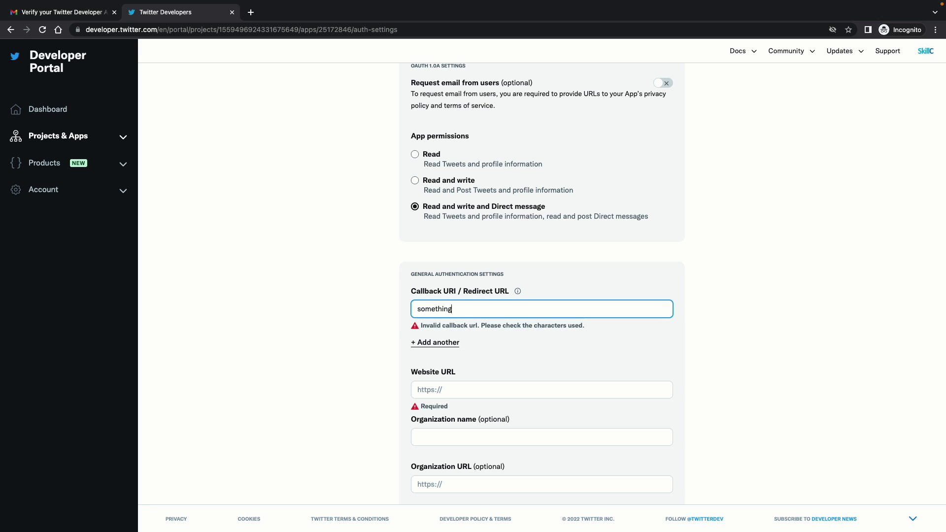
key(BackSpace)
key(BackSpace)
key(BackSpace)
key(BackSpace)
key(BackSpace)
key(BackSpace)
key(BackSpace)
key(BackSpace)
key(BackSpace)
key(BackSpace)
key(BackSpace)
key(BackSpace)
text(skillcate.com)
click(492, 389)
click(493, 413)
scroll(770, 351, down, 3)
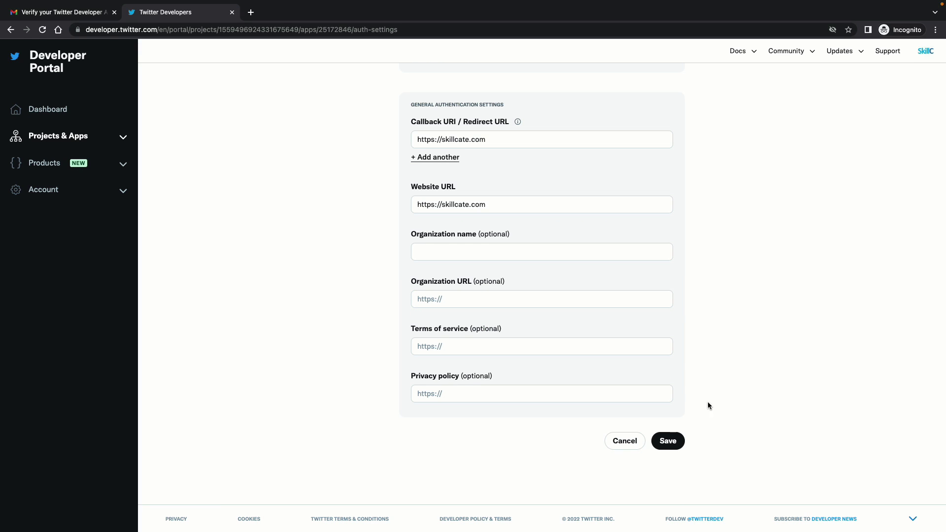
click(678, 446)
click(587, 347)
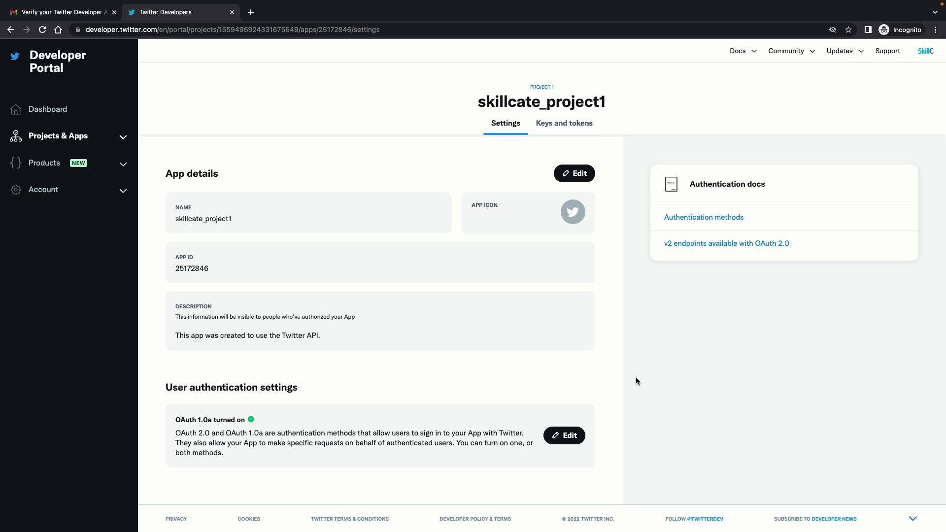
Step: Regenerate skillcate_project1's consumer API Key and Secret from the dashboard and copy the new API Key
click(70, 115)
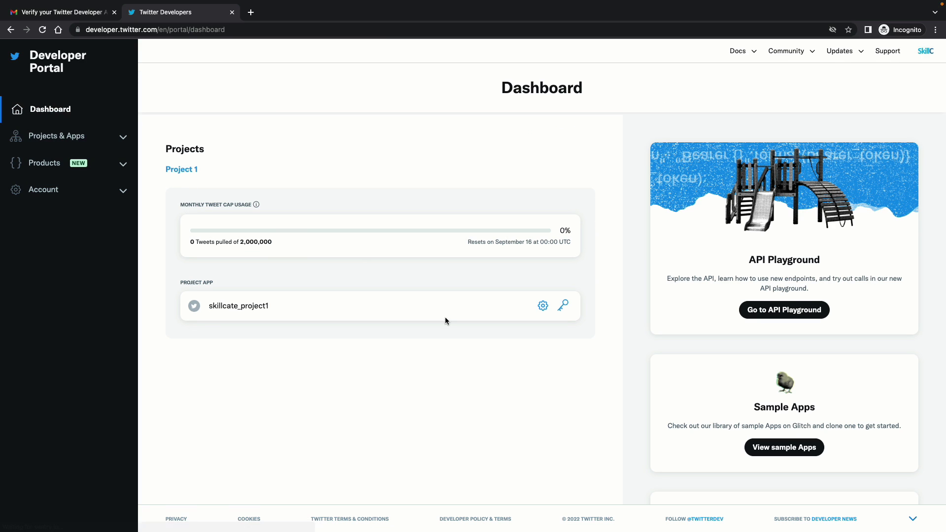
click(562, 306)
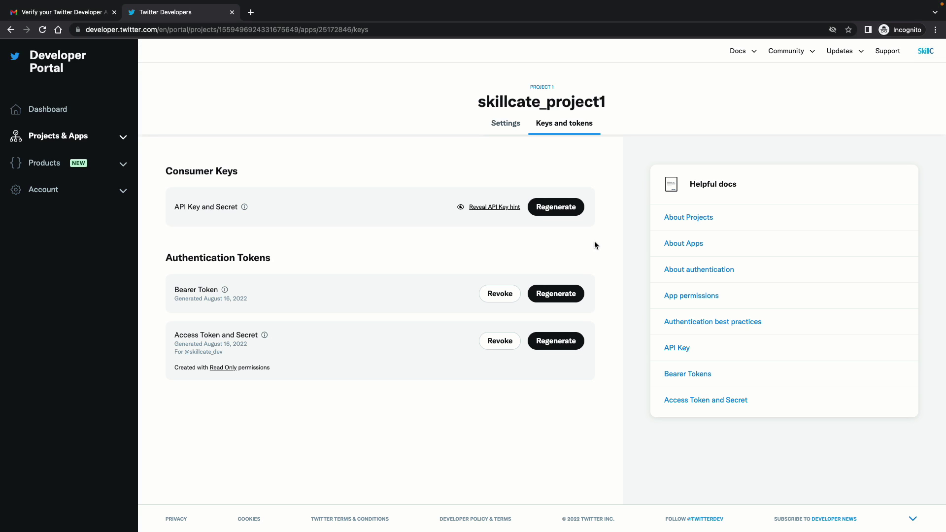
click(560, 211)
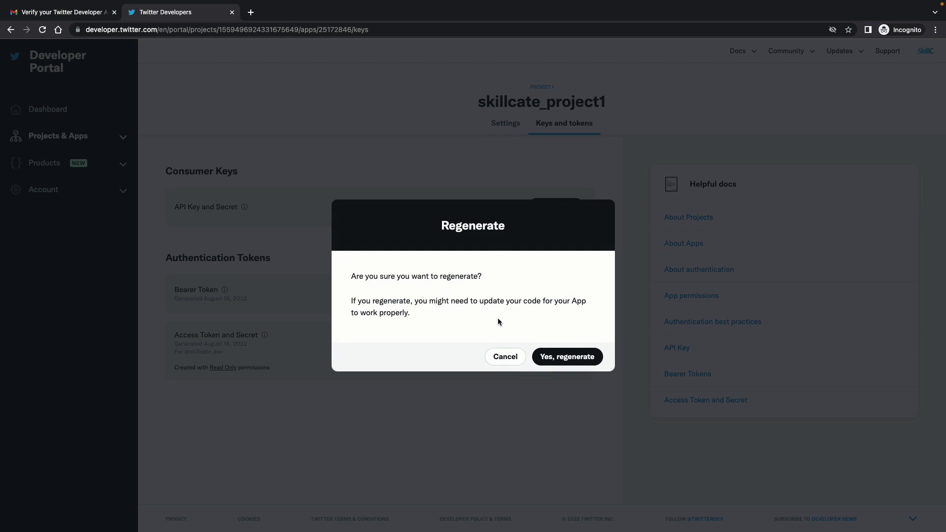
click(560, 358)
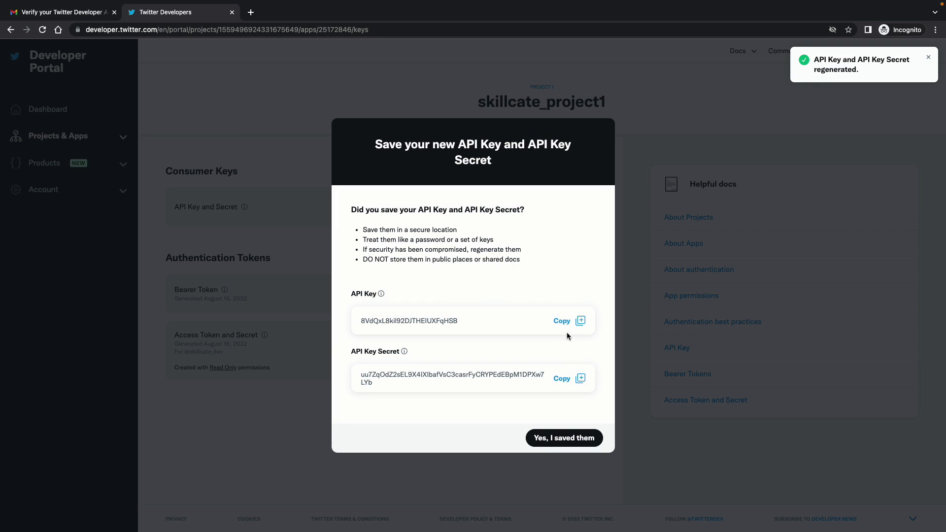
click(567, 322)
Step: Paste the API key, API secret and access token over their replace_me placeholders in the keys cell
key(ctrl+Right)
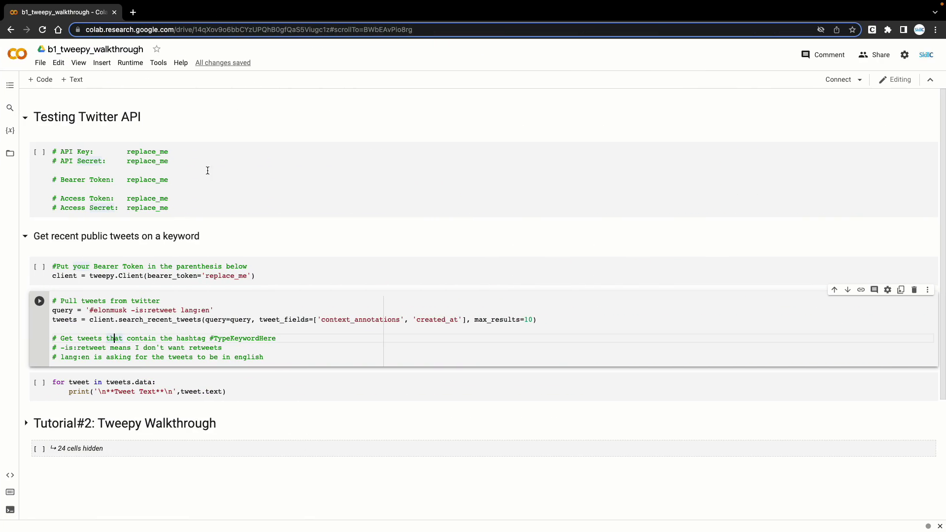
drag(127, 152, 171, 152)
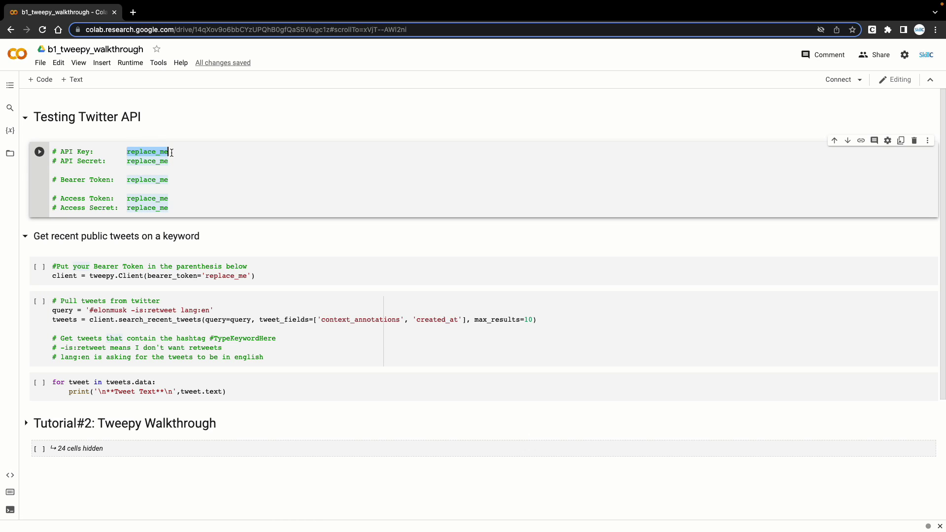
key(super+v)
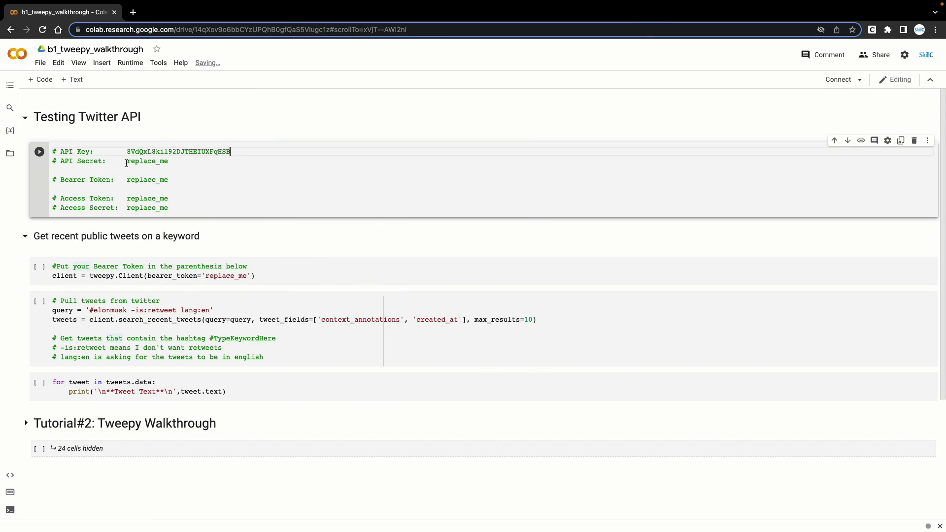
drag(126, 162, 171, 162)
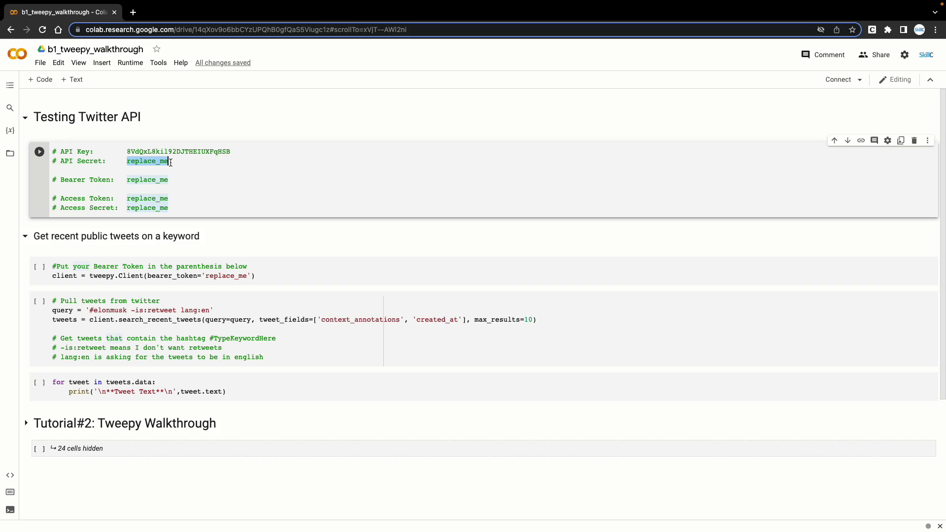
key(super+v)
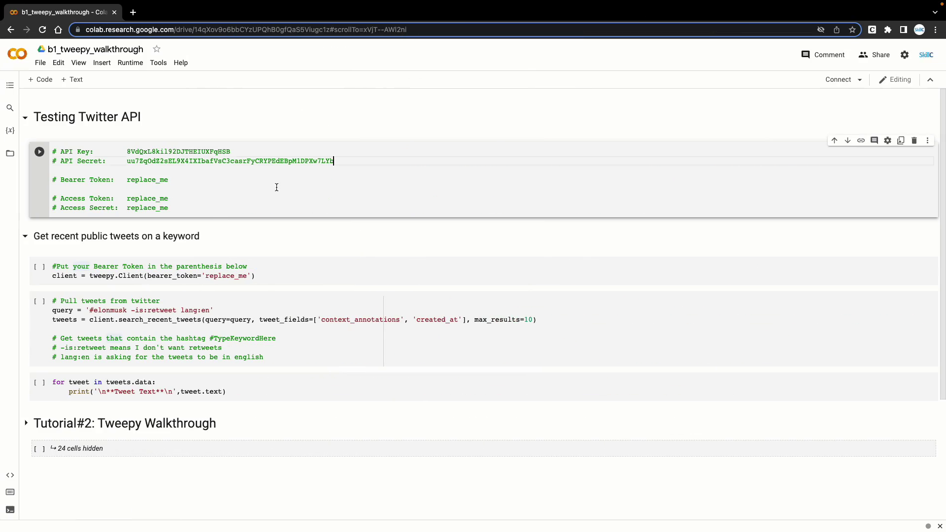
drag(127, 180, 172, 180)
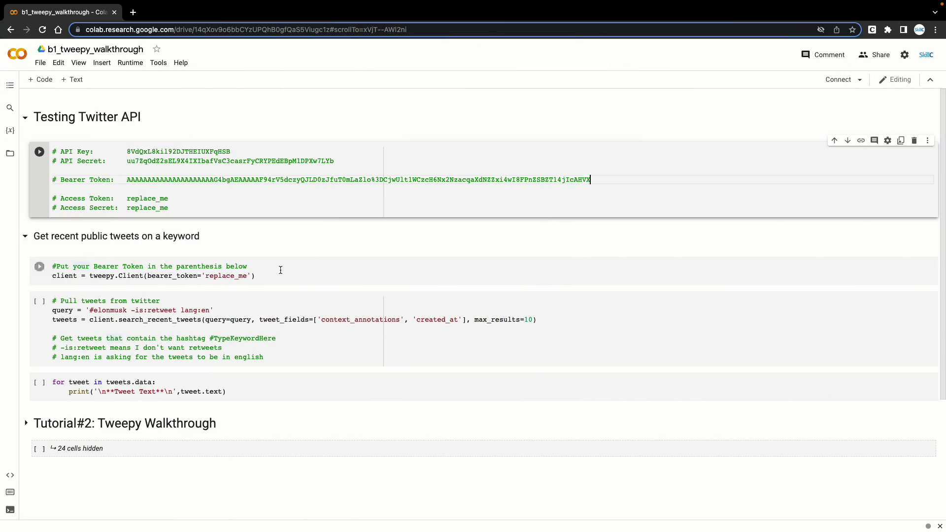
drag(128, 198, 186, 197)
key(super+v)
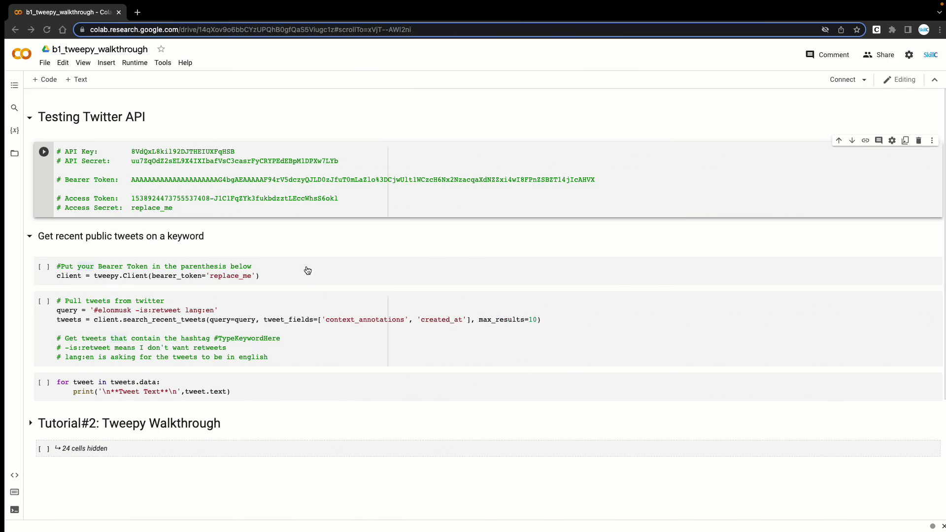
drag(129, 208, 173, 208)
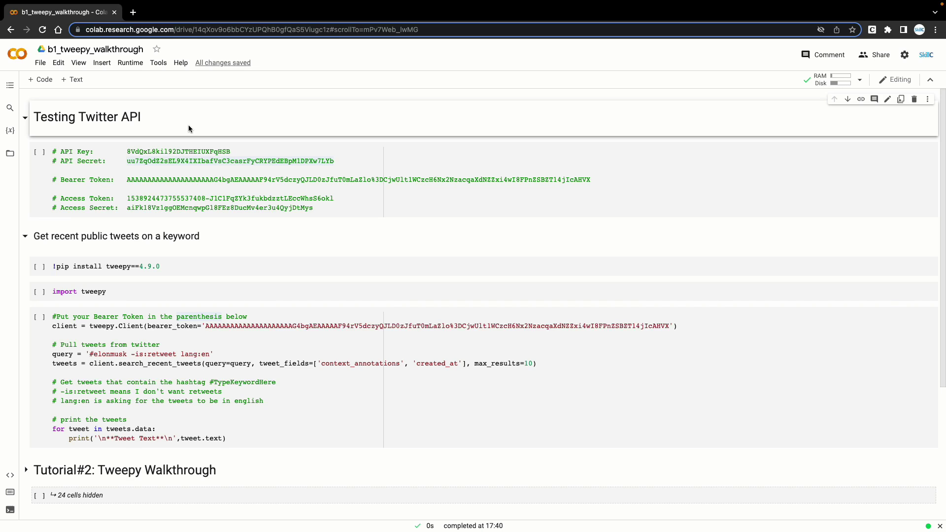
Step: Paste the bearer token over 'replace_me' in the tweepy.Client line
key(ctrl+z)
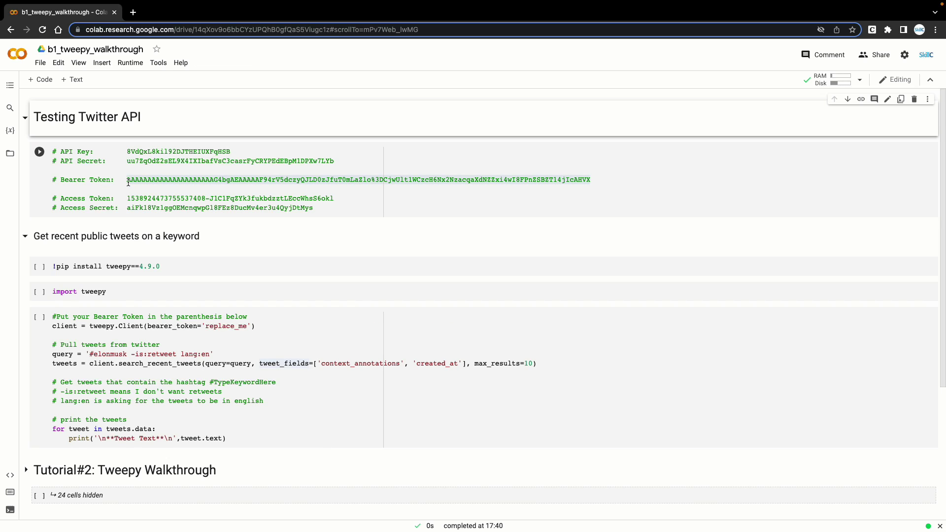
click(146, 182)
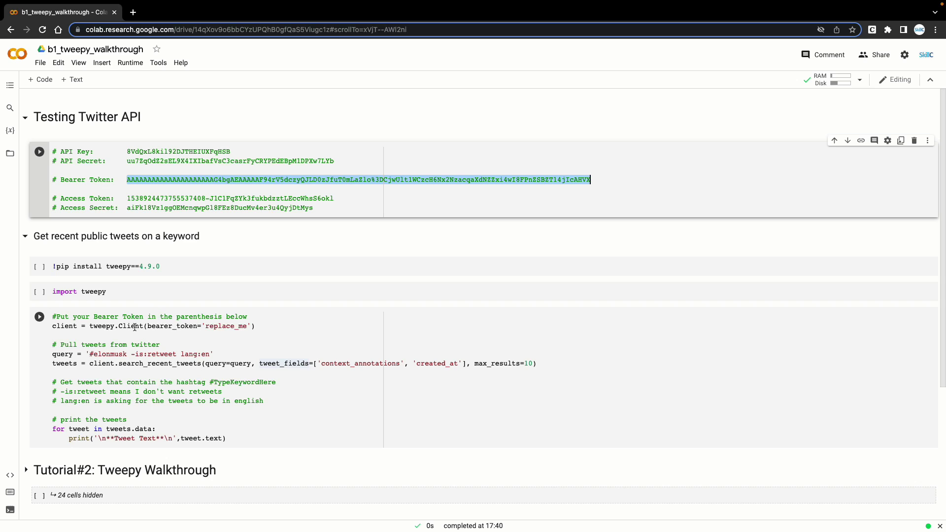
double_click(219, 326)
key(ctrl+v)
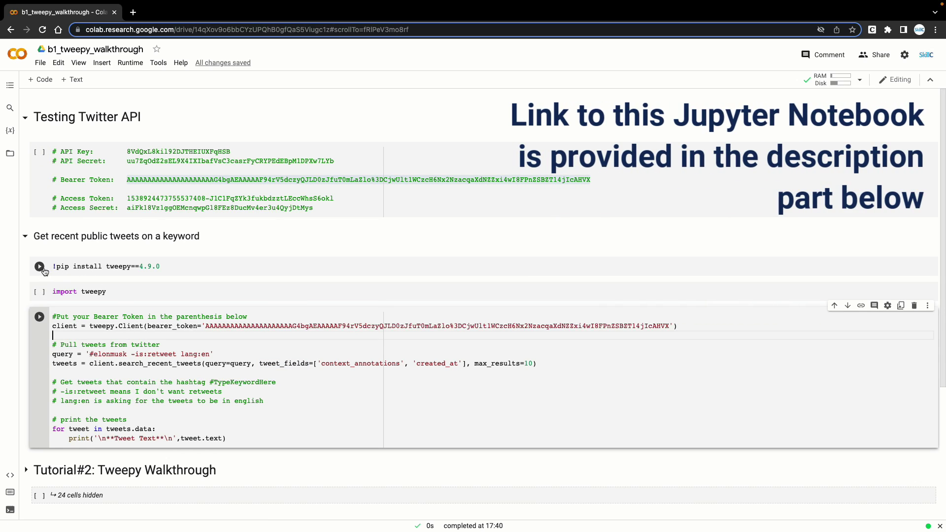
Step: Run the tweepy==4.9.0 install, import tweepy and client cells to print recent #elonmusk tweets
click(39, 266)
click(40, 290)
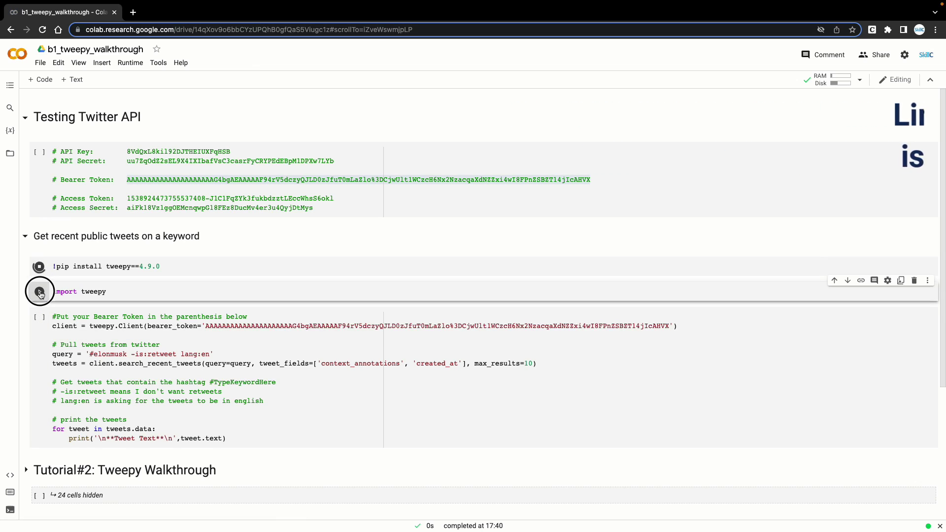
scroll(80, 213, down, 4)
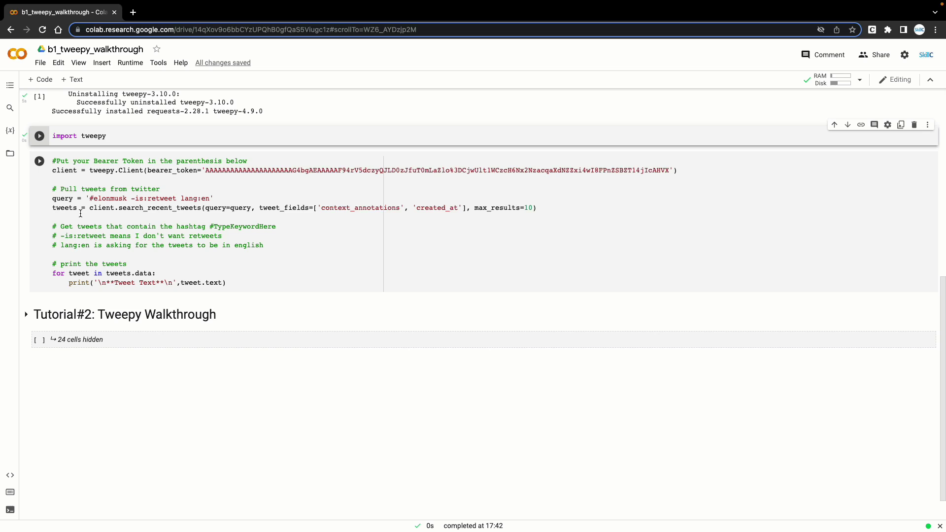
click(93, 198)
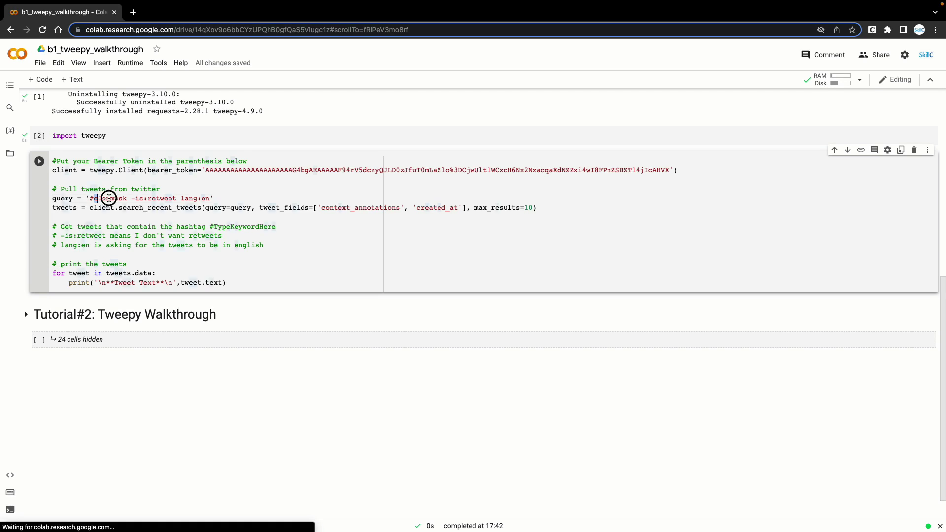
click(39, 161)
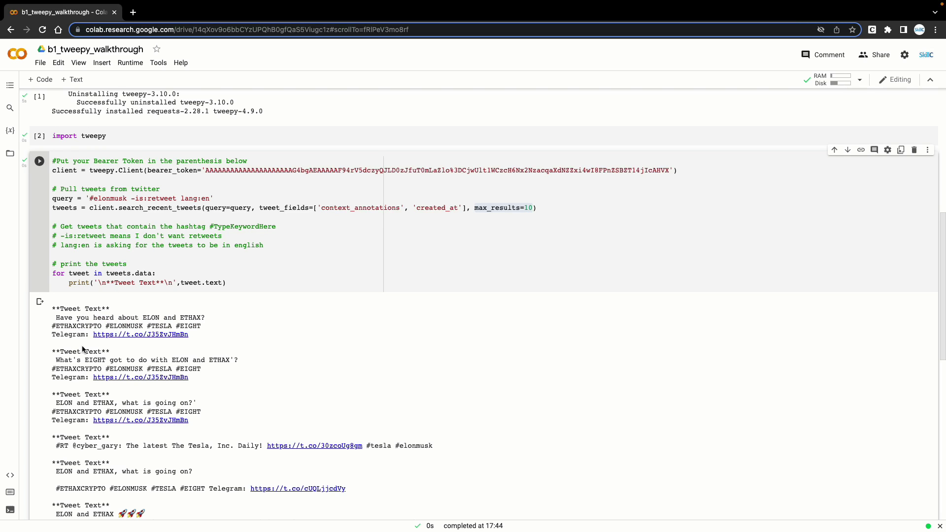
Step: Review the printed tweets, then expand Tutorial#2: Tweepy Walkthrough and its Tweepy - API Method subsection
scroll(82, 349, down, 2)
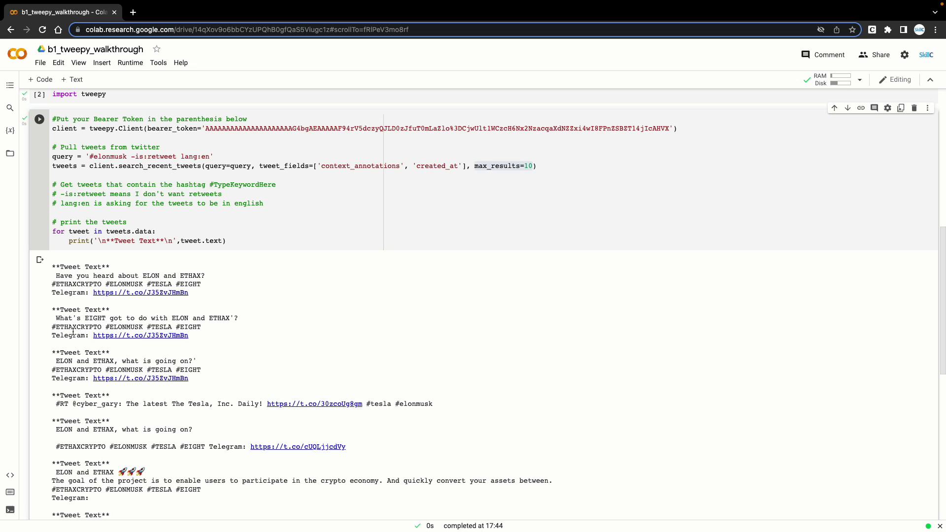
scroll(73, 332, up, 1)
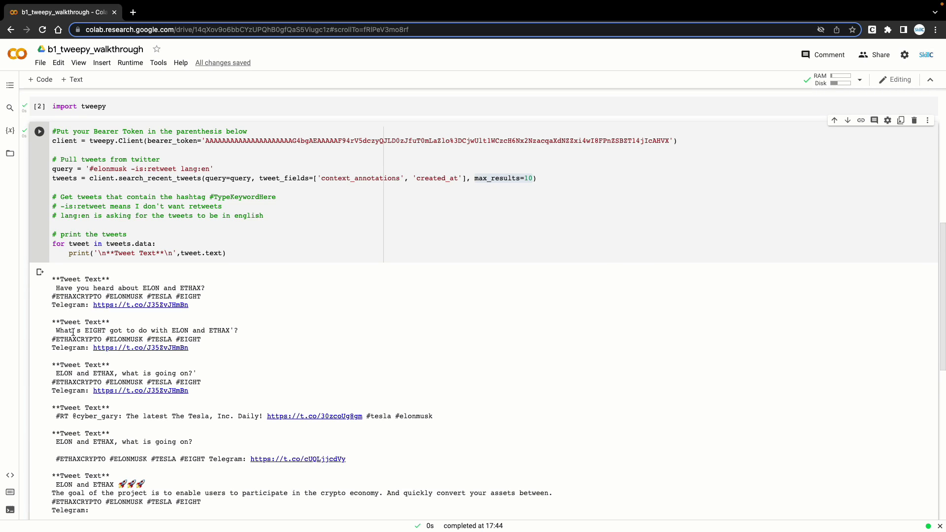
scroll(72, 333, up, 10)
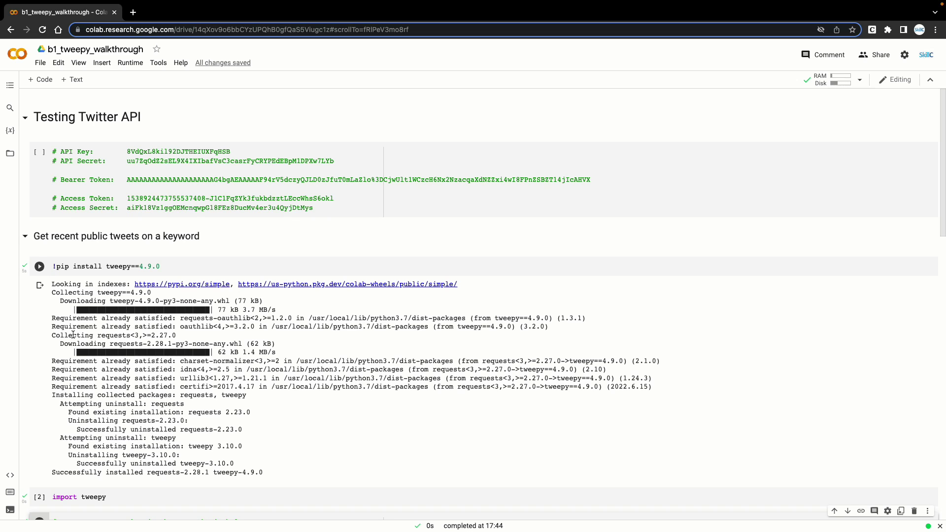
scroll(73, 335, down, 2)
scroll(73, 335, down, 20)
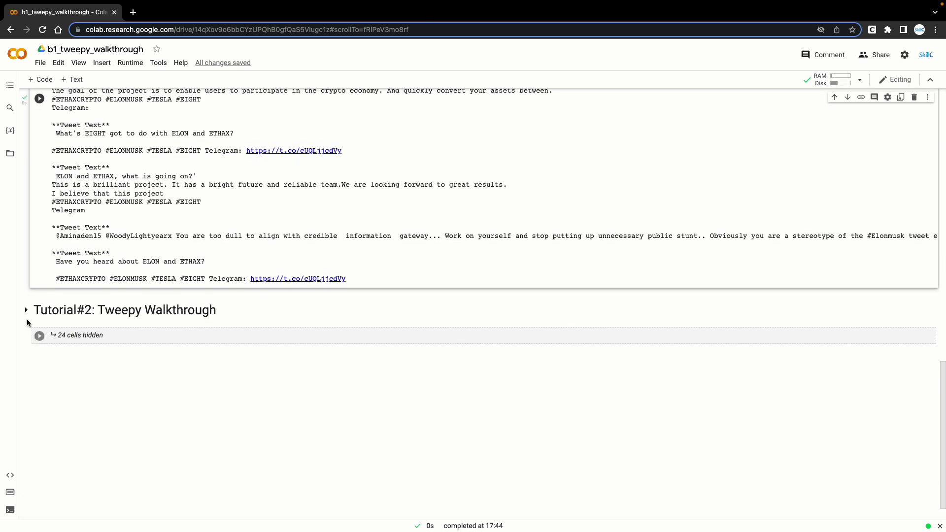
click(25, 322)
scroll(26, 335, down, 2)
click(26, 350)
scroll(27, 350, down, 8)
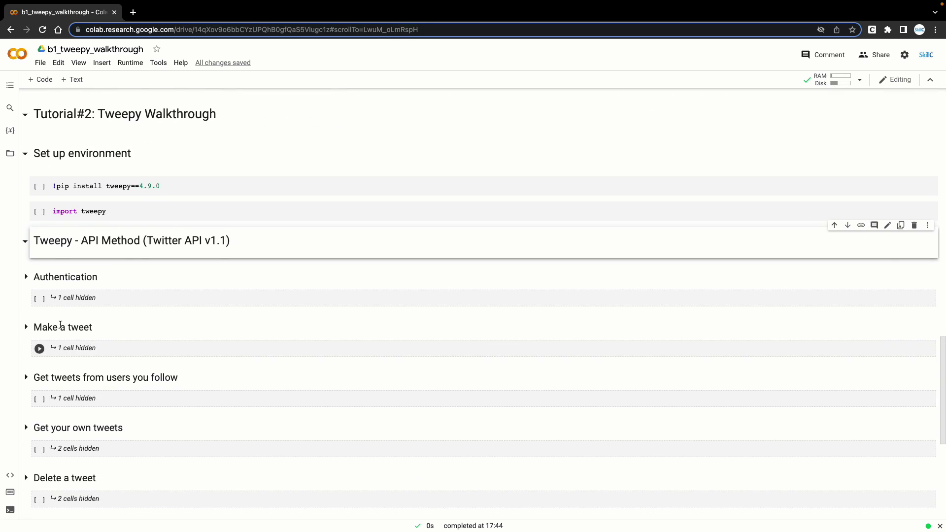